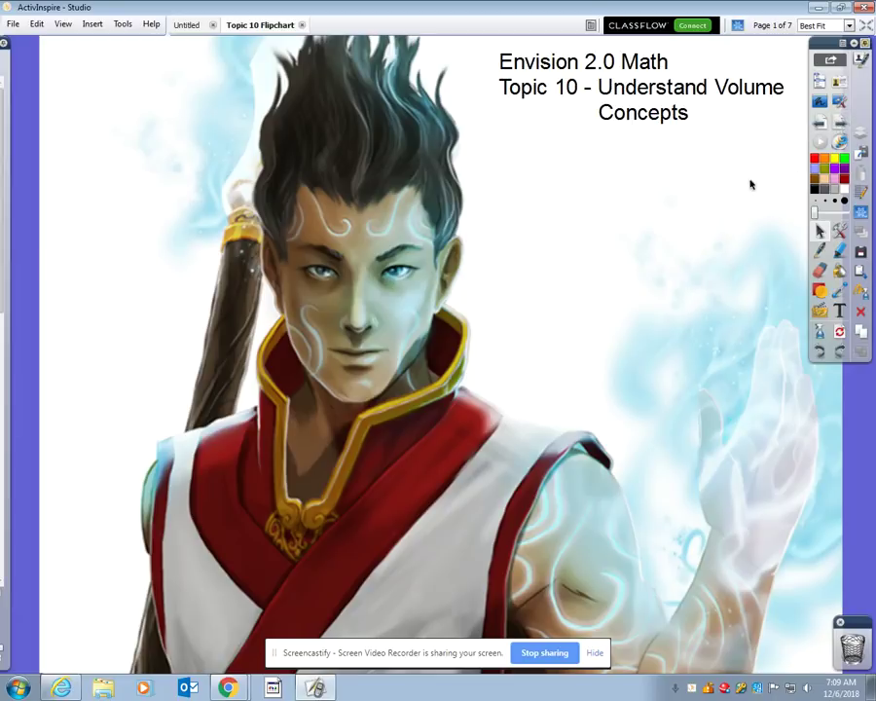
- On the Lesson 10-1 Model Volume page, reveal the Volume definition and the cubic-unit definition (1-unit cube)
left_click(835, 136)
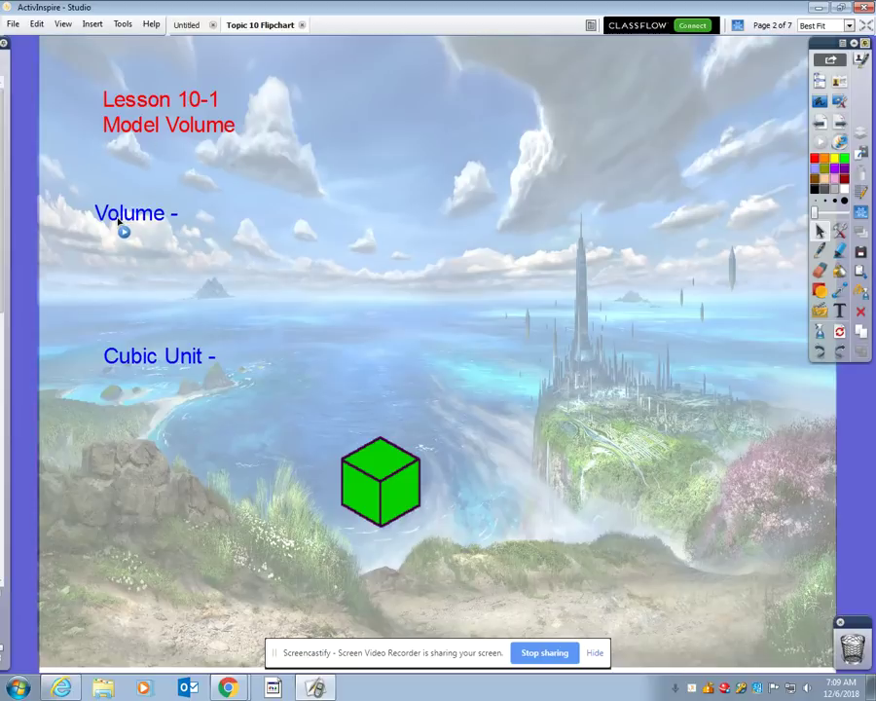
type("The numeber of cubic units needed to pack a solid figure without gaps or overlaps.")
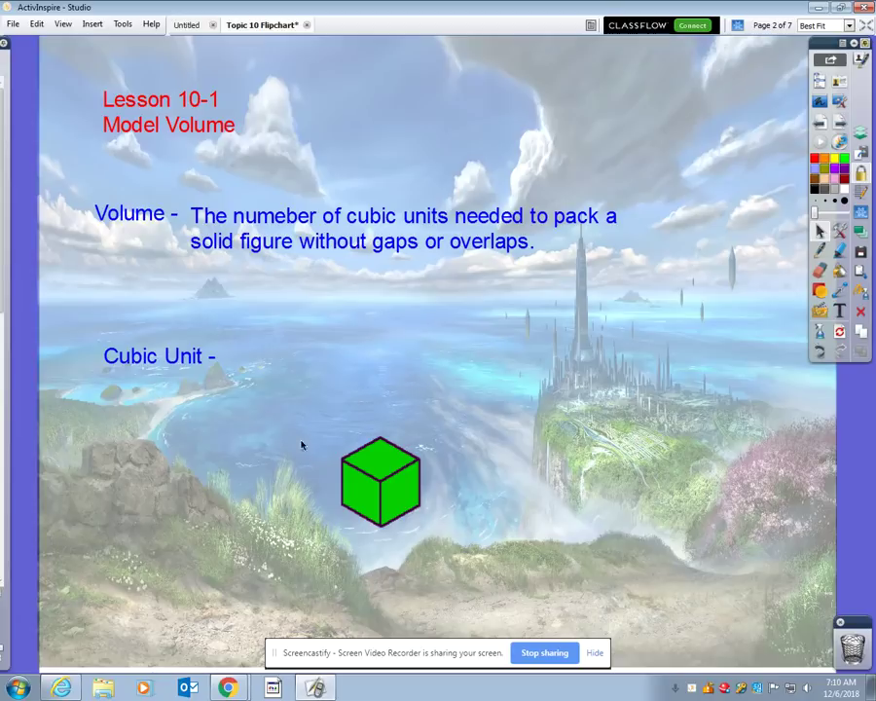
left_click(125, 364)
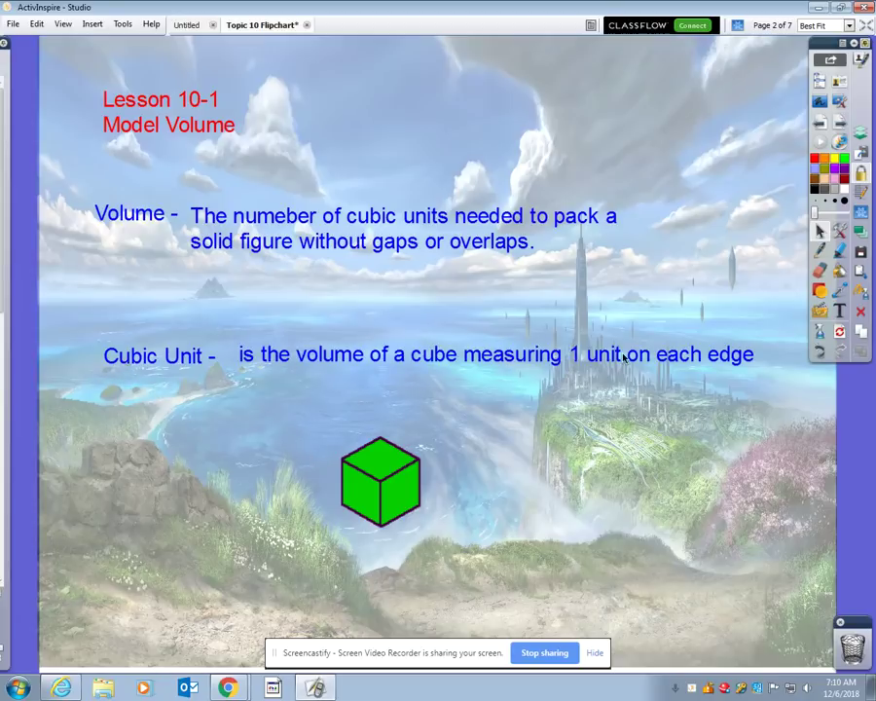
- Label the green cube's length, width and height edges l, w and h in red ink
left_click(820, 176)
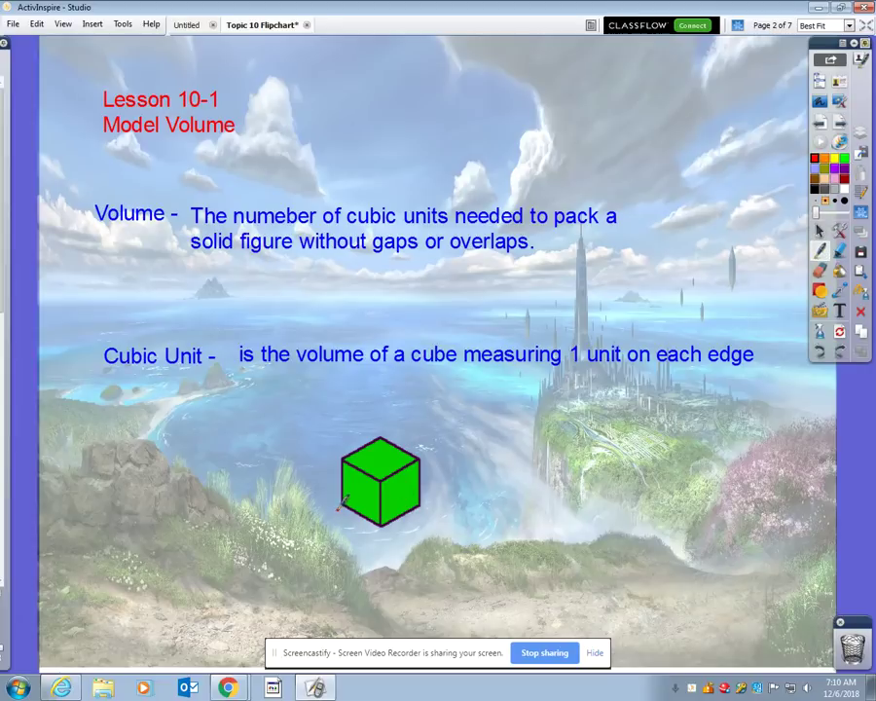
left_click_drag(341, 505, 380, 533)
left_click_drag(342, 528, 356, 540)
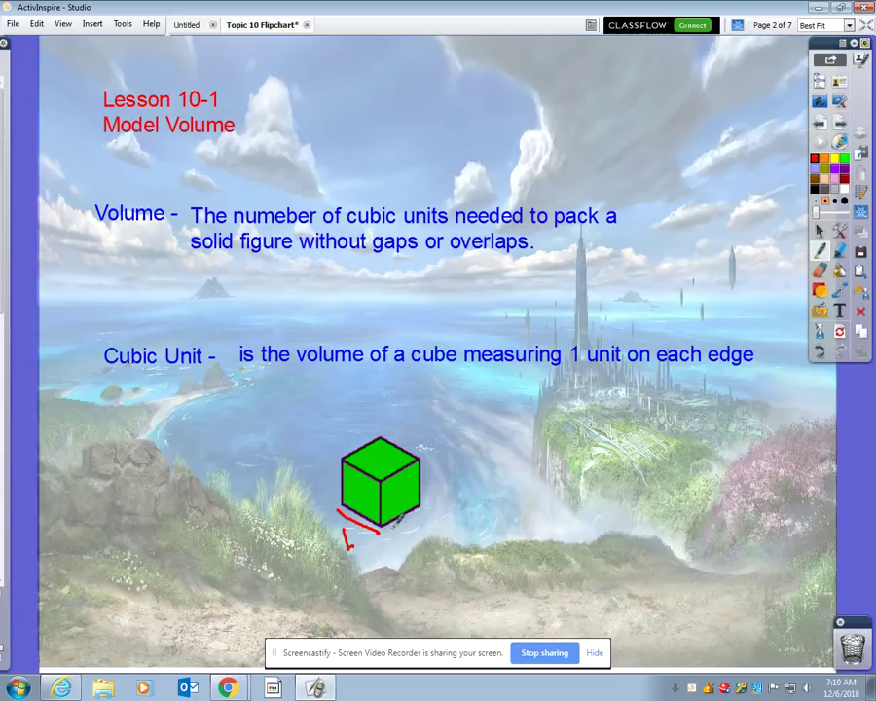
mouse_move(392, 529)
left_mouse_down()
mouse_move(419, 513)
mouse_move(421, 534)
left_mouse_up()
left_click_drag(421, 502, 424, 467)
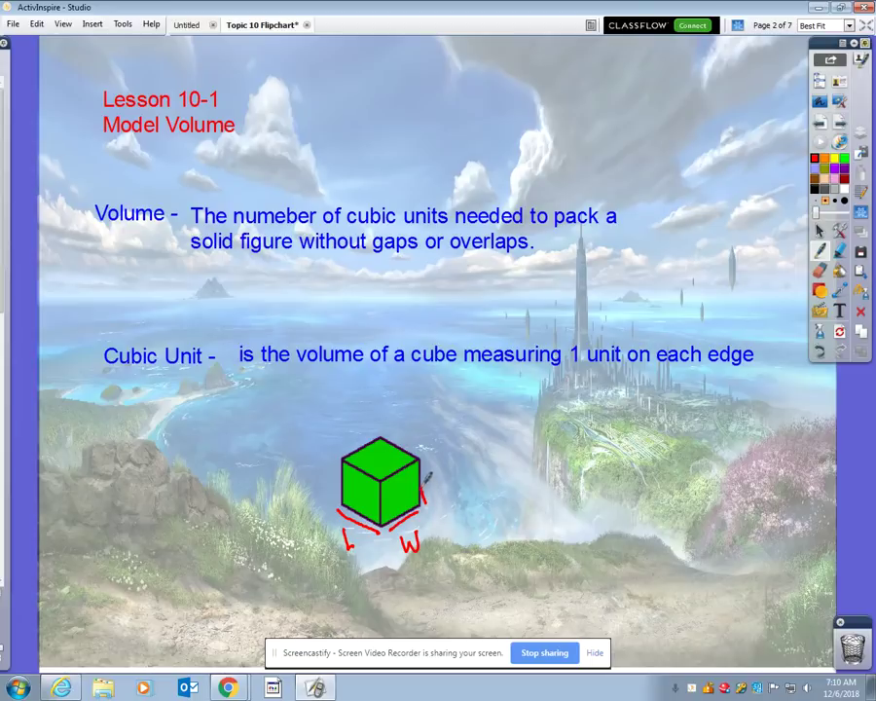
mouse_move(437, 465)
left_mouse_down()
mouse_move(439, 487)
mouse_move(453, 485)
left_mouse_up()
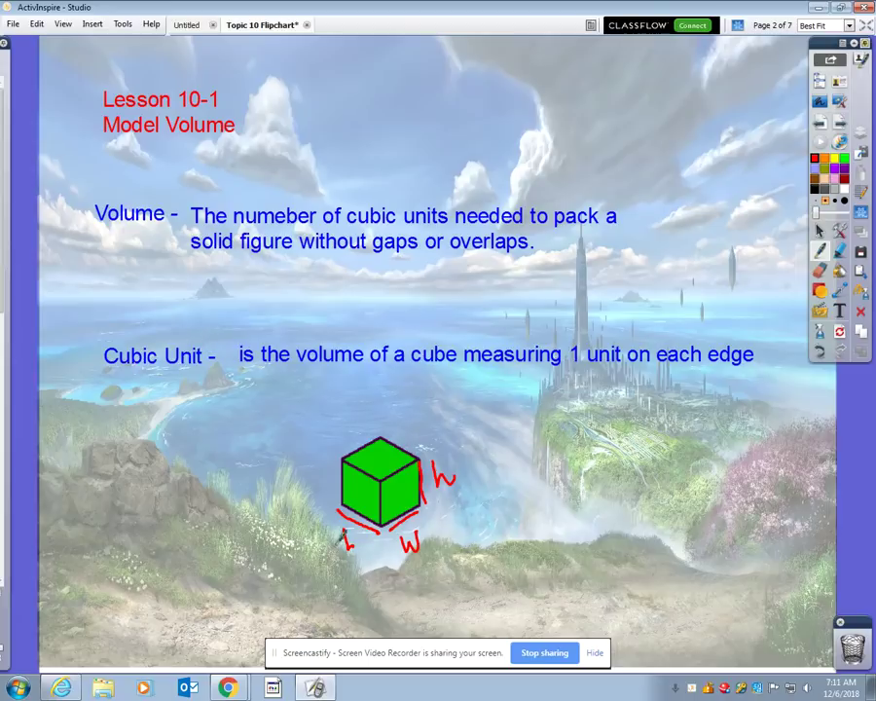
- Write in³ beside the cube and circle the exponent 3 in purple
left_click(497, 409)
mouse_move(508, 421)
left_mouse_down()
mouse_move(508, 440)
mouse_move(532, 443)
left_mouse_up()
mouse_move(528, 395)
left_mouse_down()
mouse_move(536, 402)
mouse_move(528, 414)
left_mouse_up()
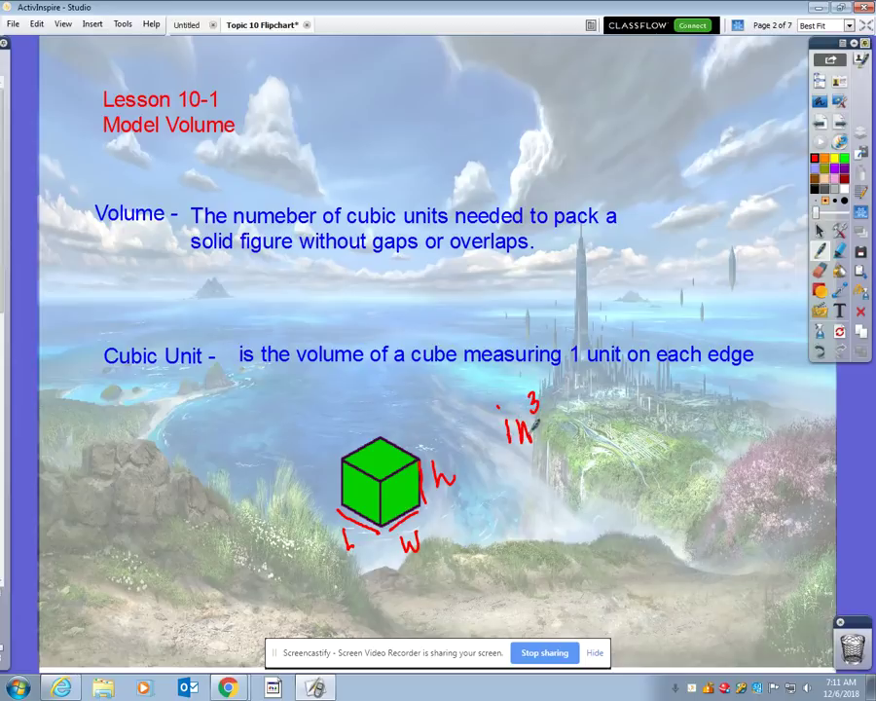
left_click(837, 171)
mouse_move(546, 382)
left_mouse_down()
mouse_move(536, 379)
mouse_move(531, 407)
mouse_move(539, 413)
mouse_move(546, 395)
left_mouse_up()
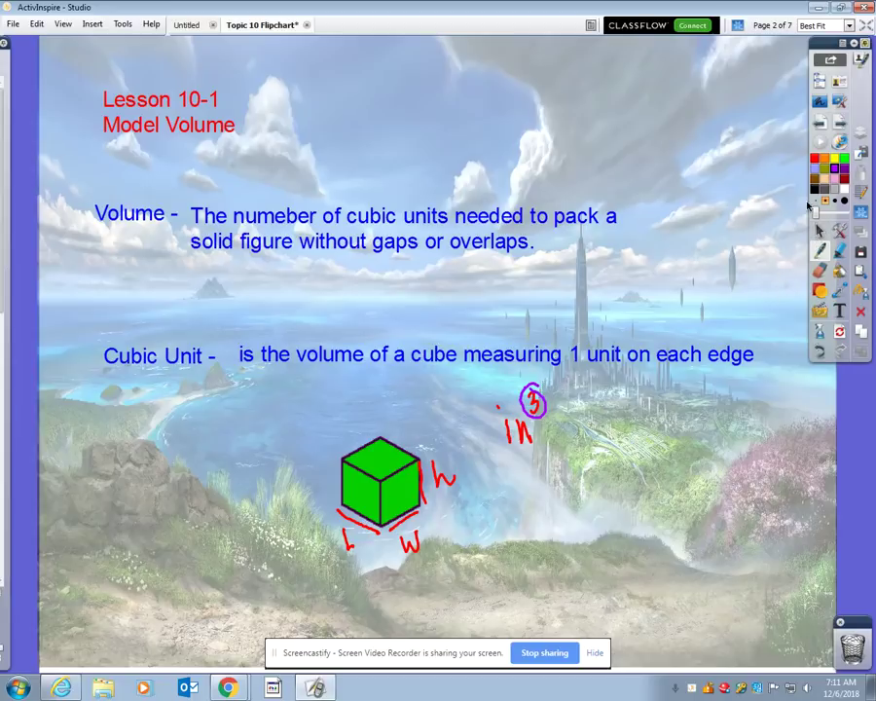
left_click(819, 230)
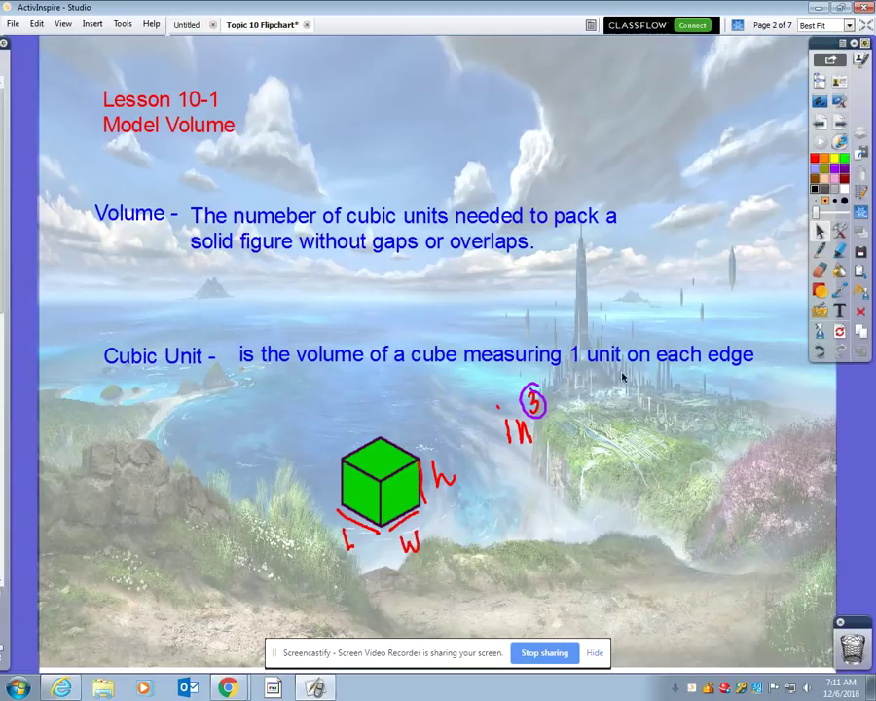
- Switch to Internet Explorer and scroll to the red cube prism in the Isometric Drawing Tool
left_click(60, 688)
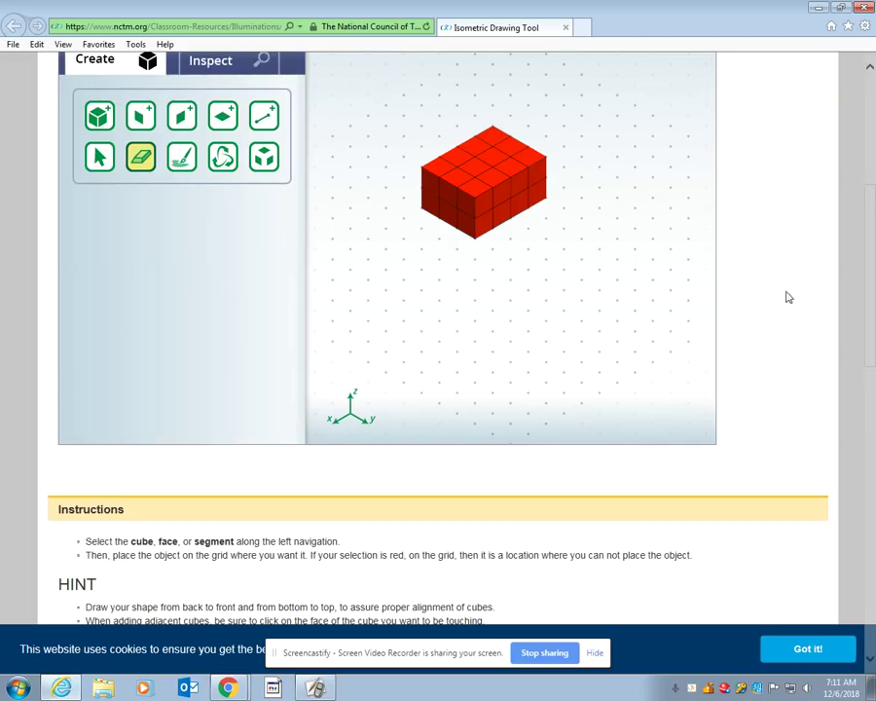
scroll(859, 322, "up", 2)
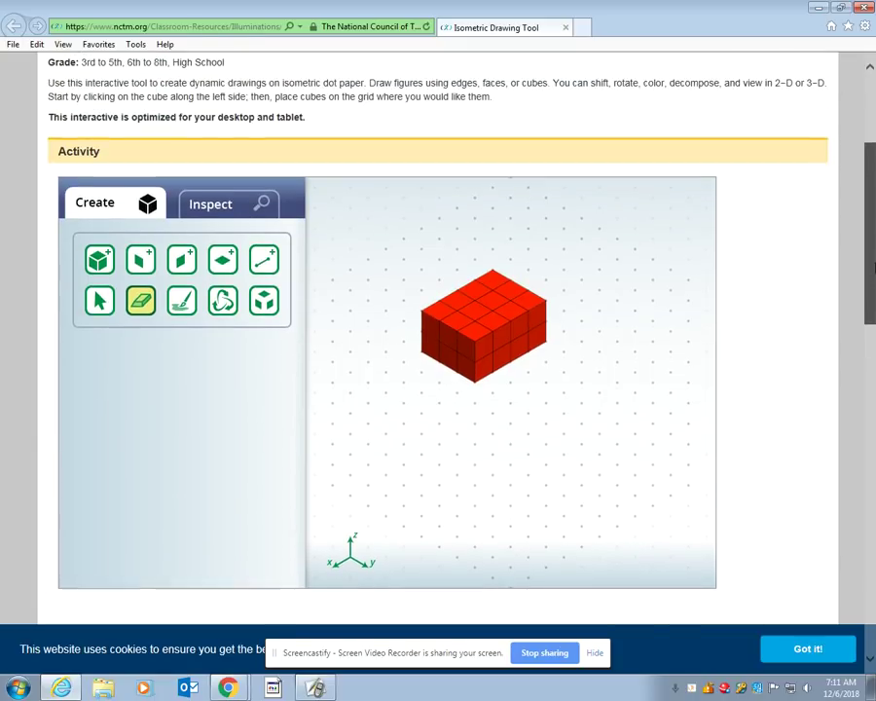
scroll(872, 264, "down", 1)
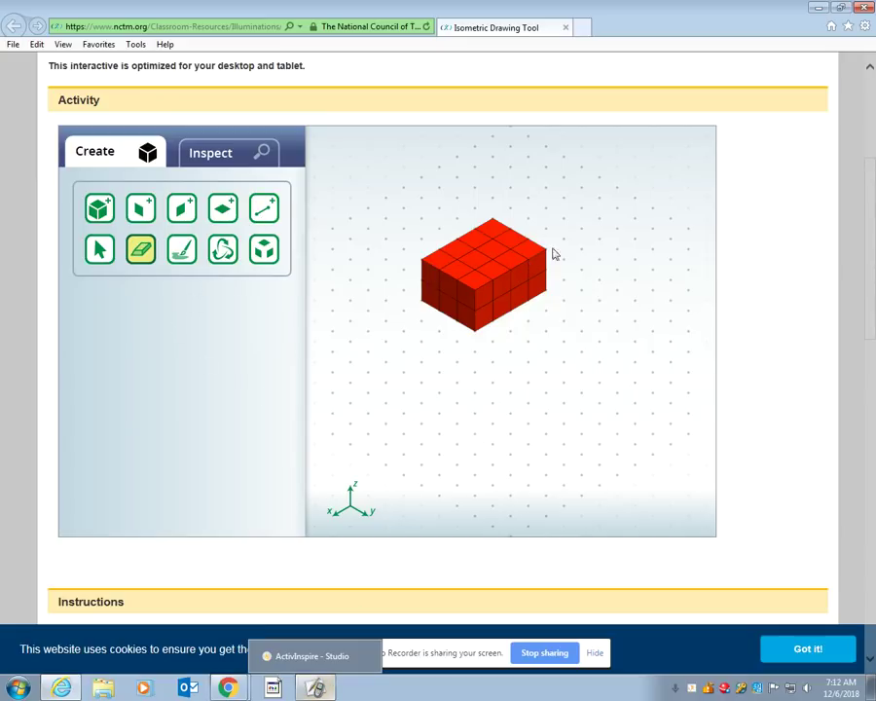
- Put ActivInspire into Desktop Annotate over the browser and close the Page Browser
left_click(314, 687)
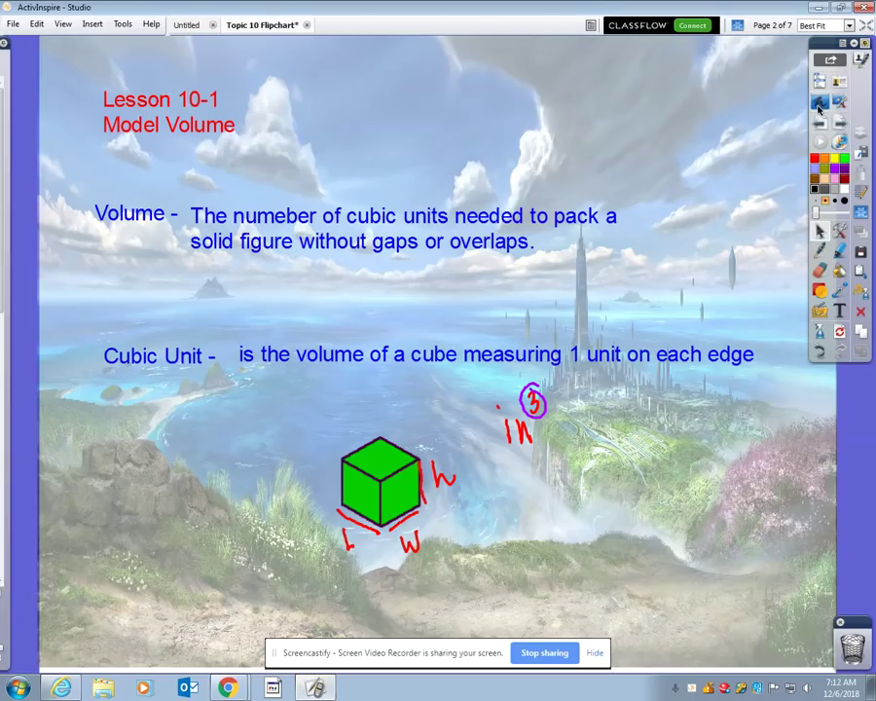
key("alt+Tab")
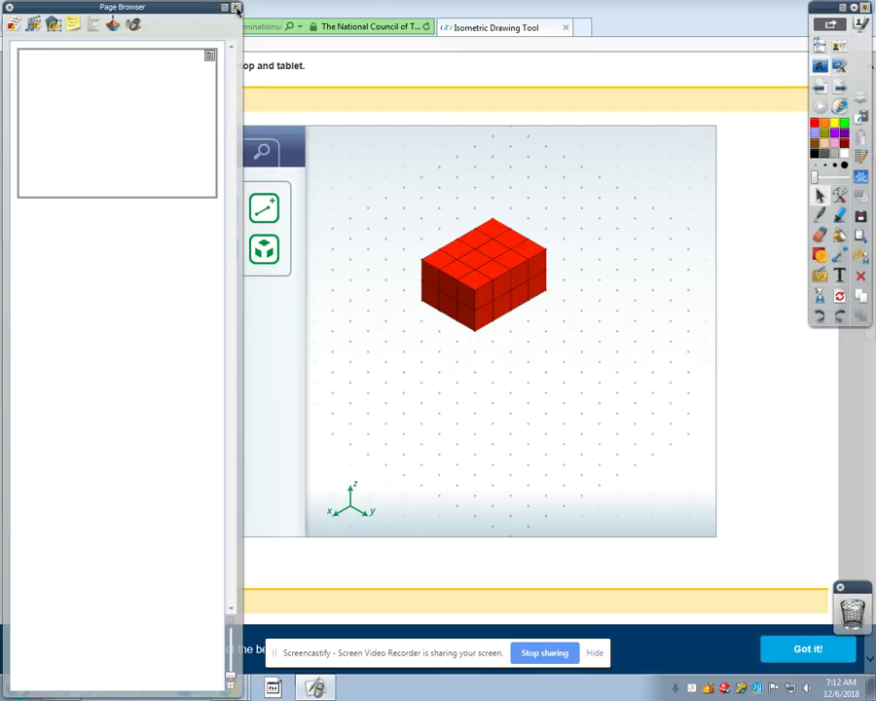
left_click(235, 8)
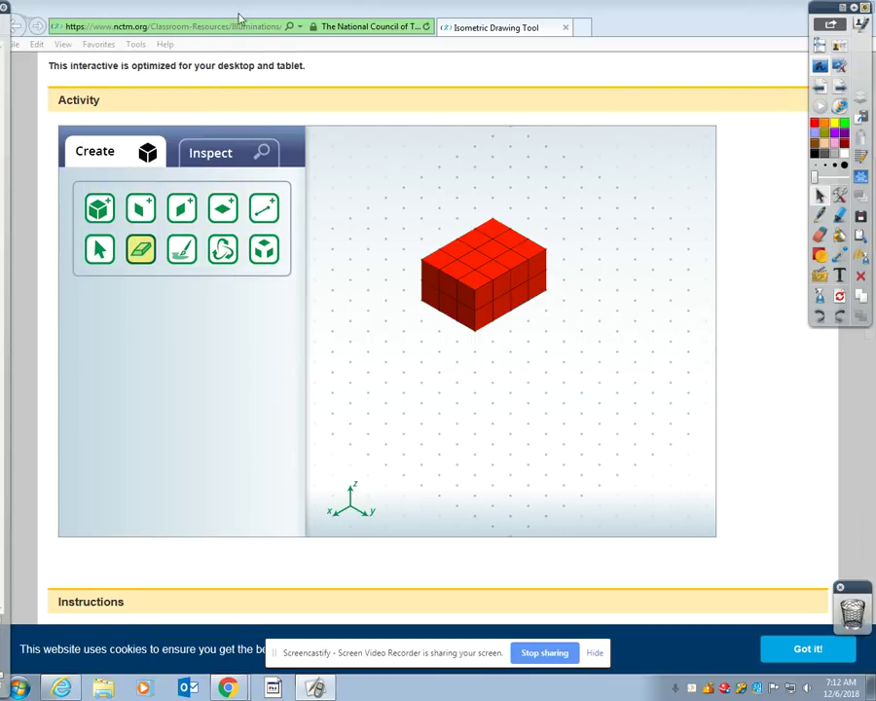
- Test the pen, wipe the trial ink with Clear Annotations, and return to the select arrow
left_click(826, 216)
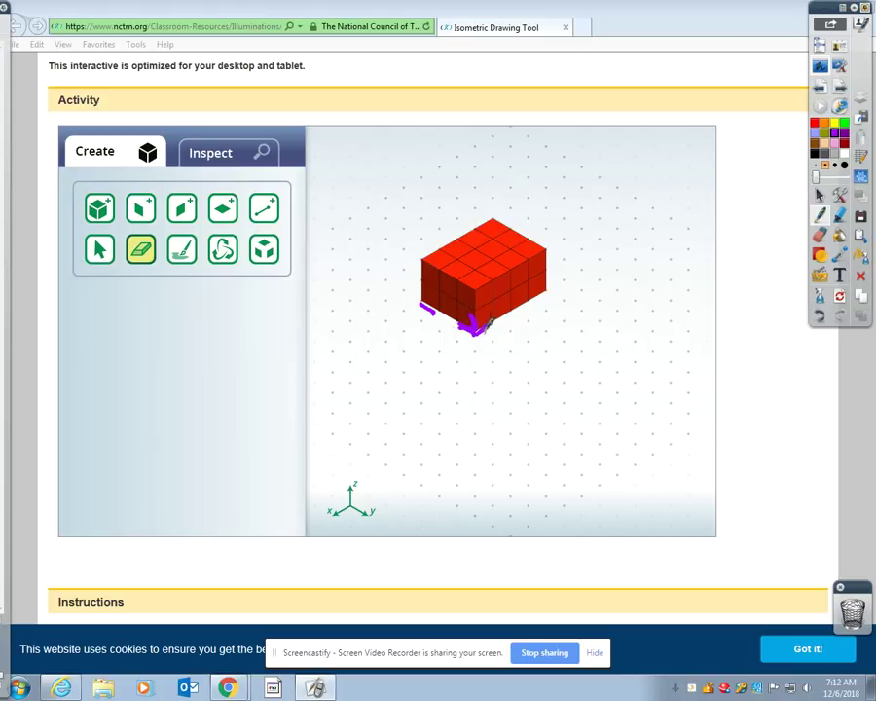
left_click(820, 296)
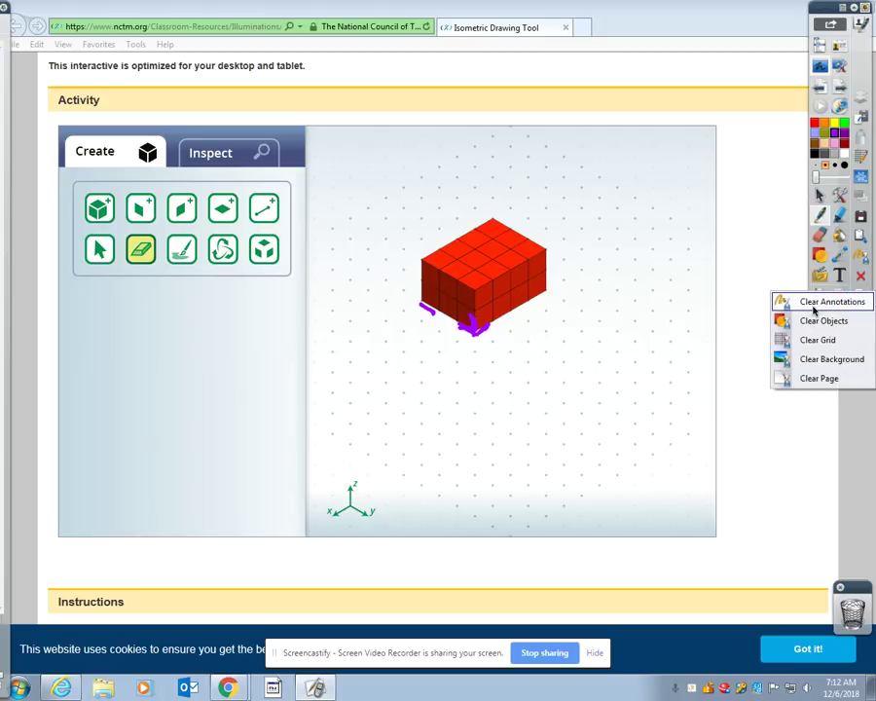
left_click(813, 308)
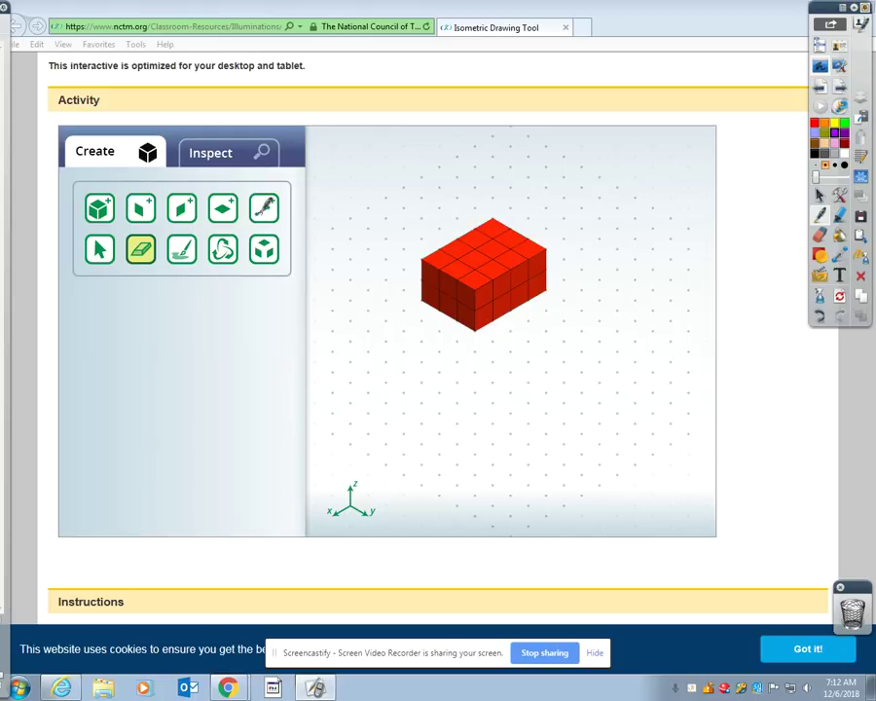
left_click(819, 194)
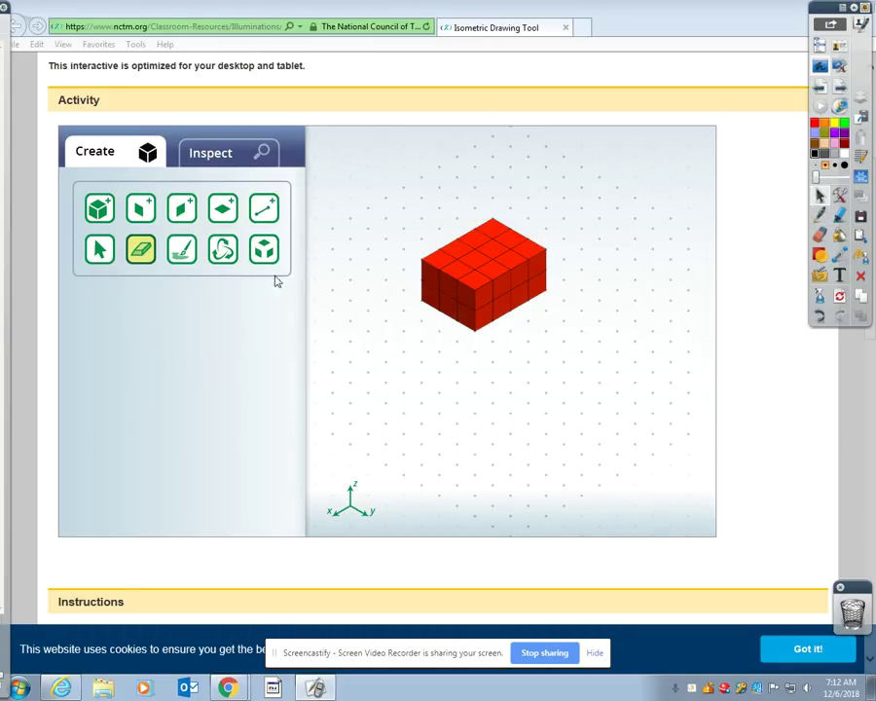
- Label the prism's left base edge 3u and right base edge 4u in dark purple
left_click(263, 208)
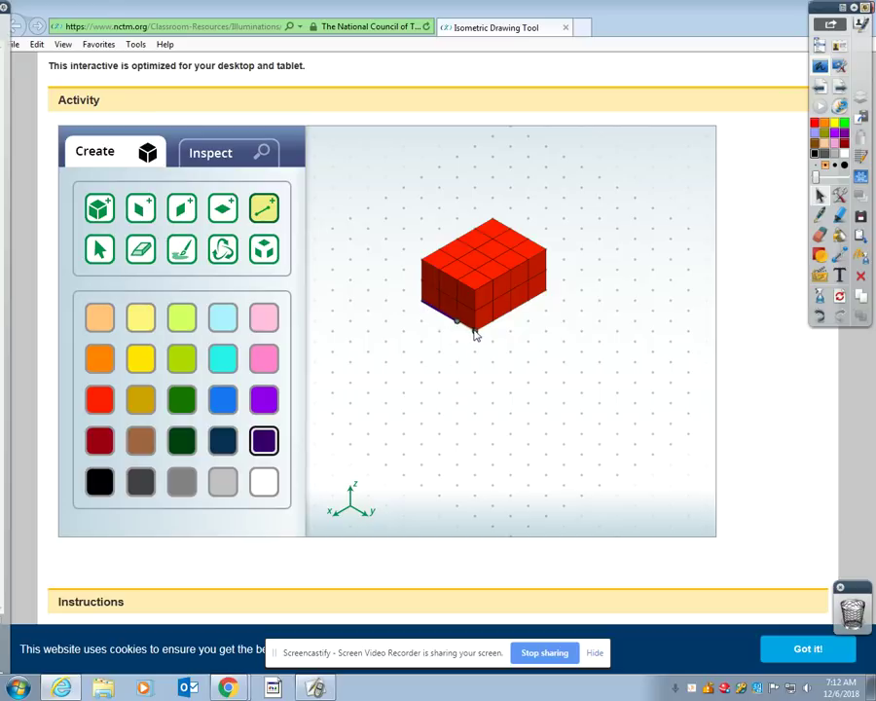
left_click(819, 215)
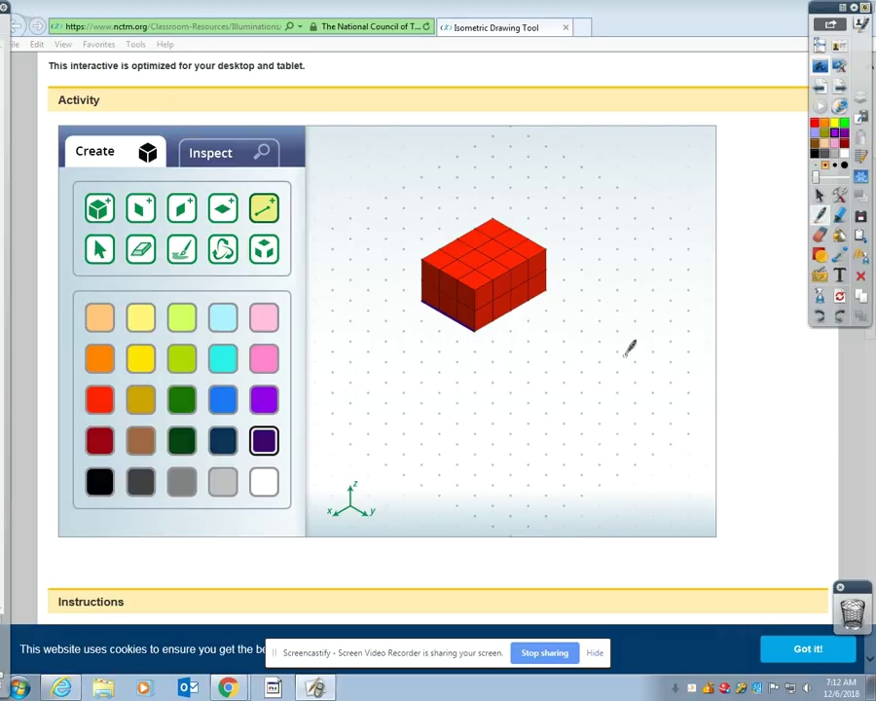
mouse_move(416, 330)
left_mouse_down()
mouse_move(424, 350)
mouse_move(414, 358)
mouse_move(445, 357)
left_mouse_up()
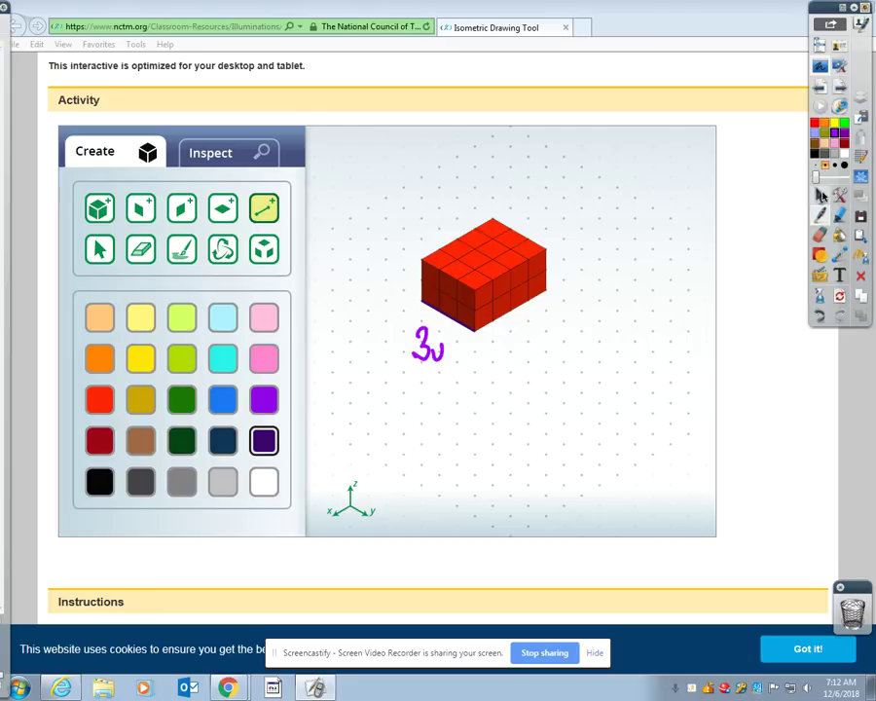
left_click(821, 195)
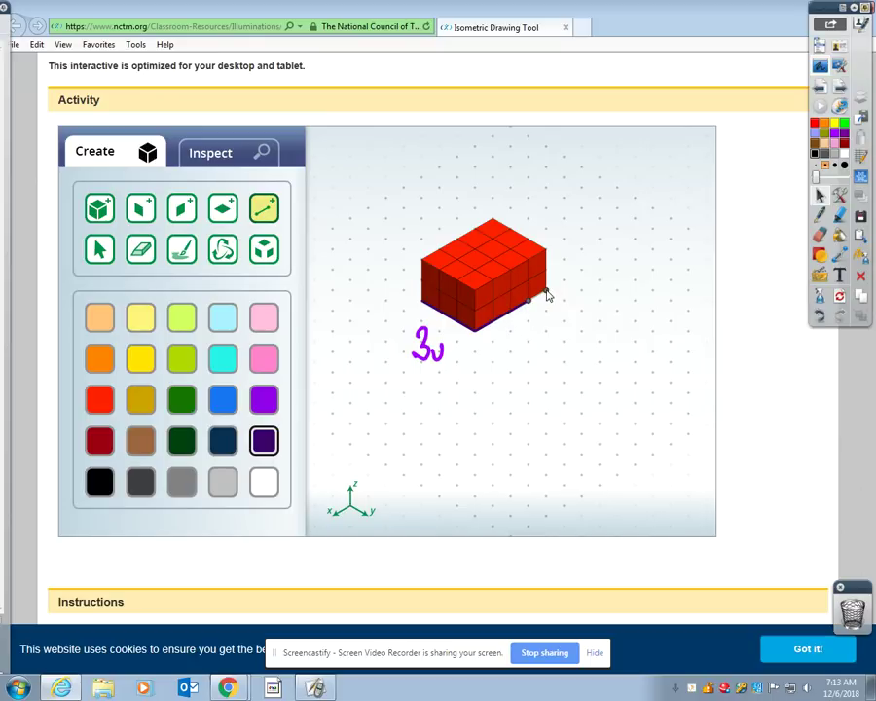
left_click(819, 215)
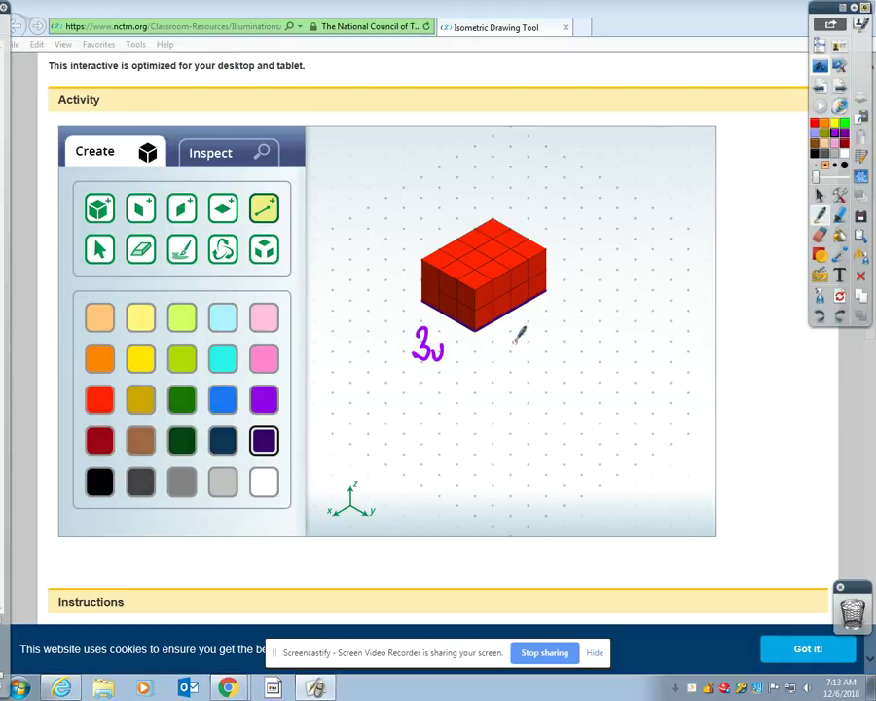
mouse_move(517, 322)
left_mouse_down()
mouse_move(522, 346)
mouse_move(540, 328)
left_mouse_up()
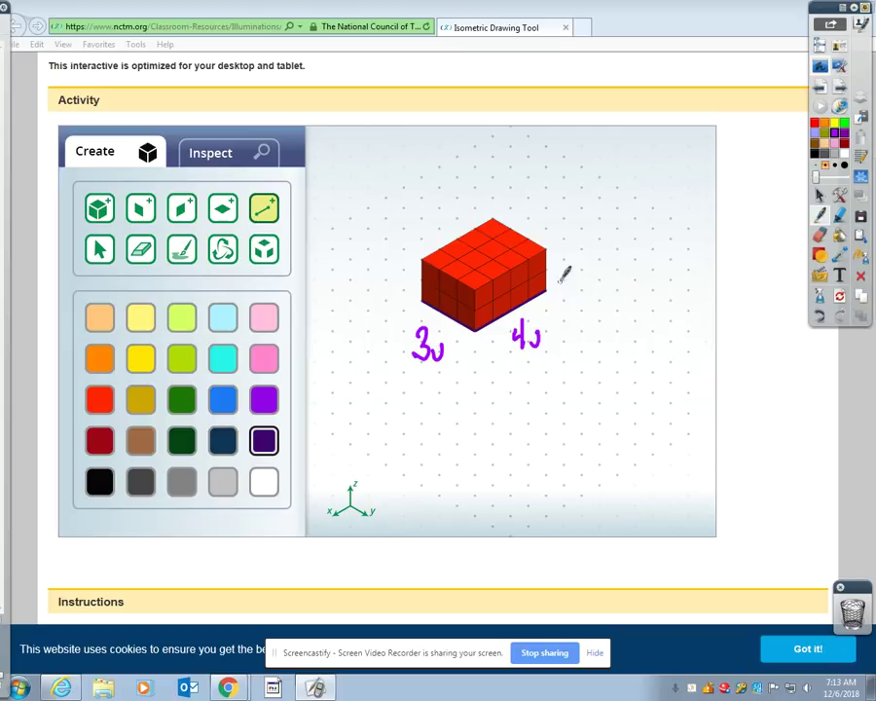
left_click(820, 194)
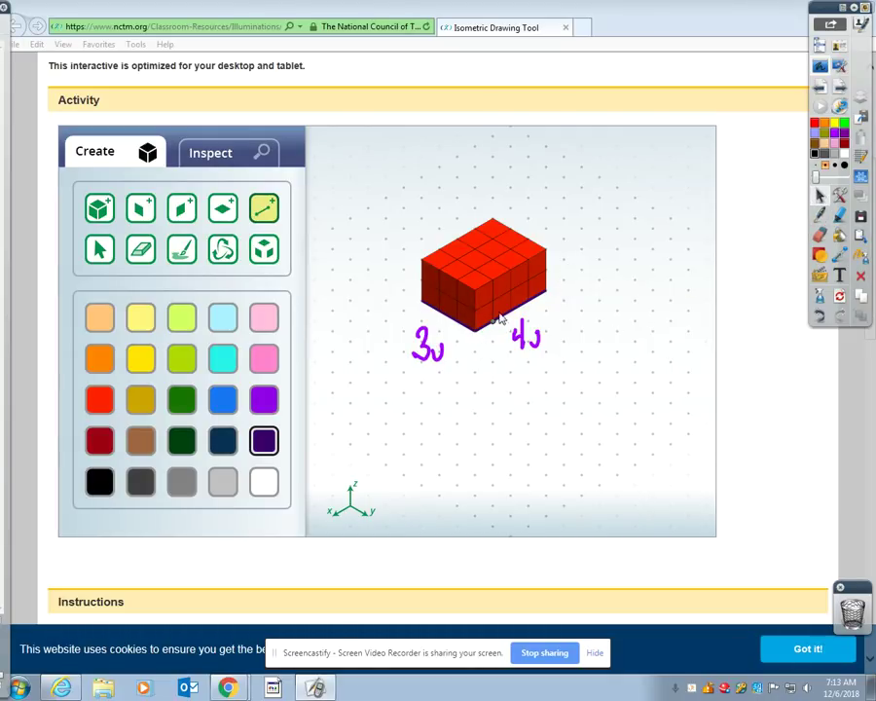
- Draw a segment up the prism's front corner and label its height
mouse_move(476, 336)
left_mouse_down()
mouse_move(477, 319)
mouse_move(483, 344)
mouse_move(476, 290)
left_mouse_up()
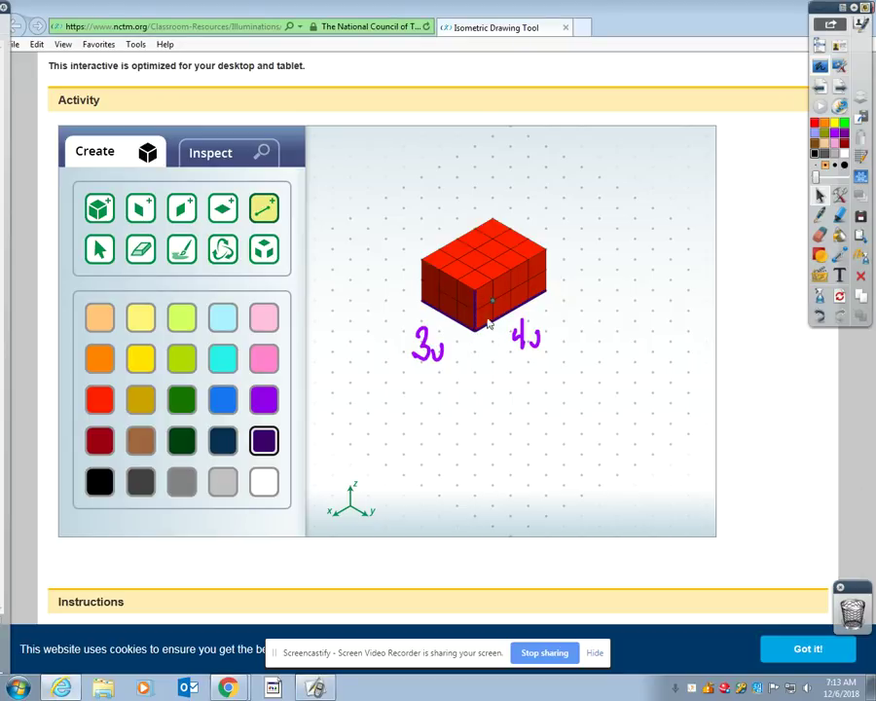
left_click(820, 217)
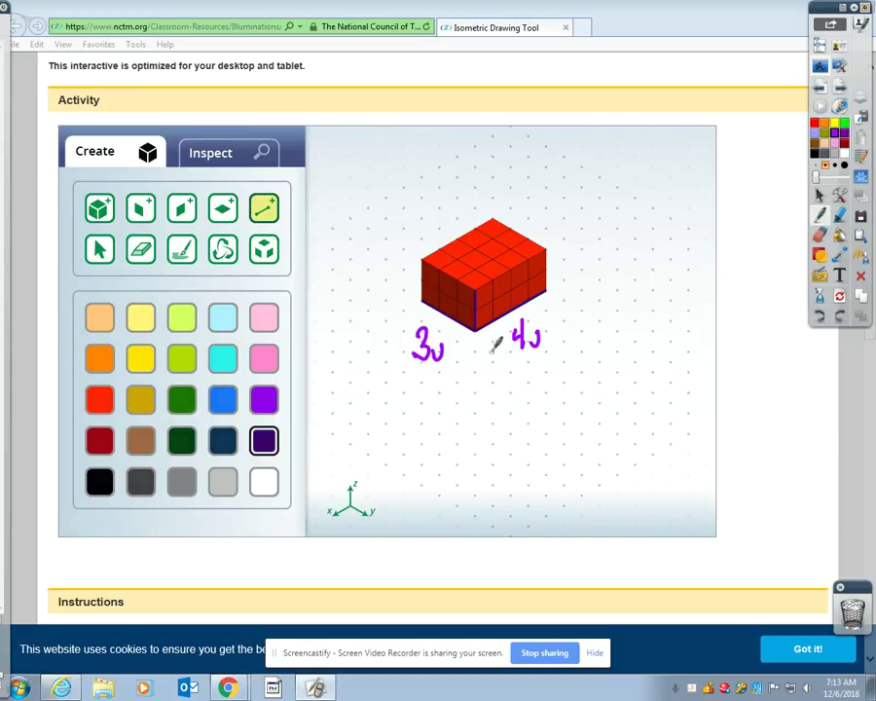
left_click_drag(480, 304, 478, 313)
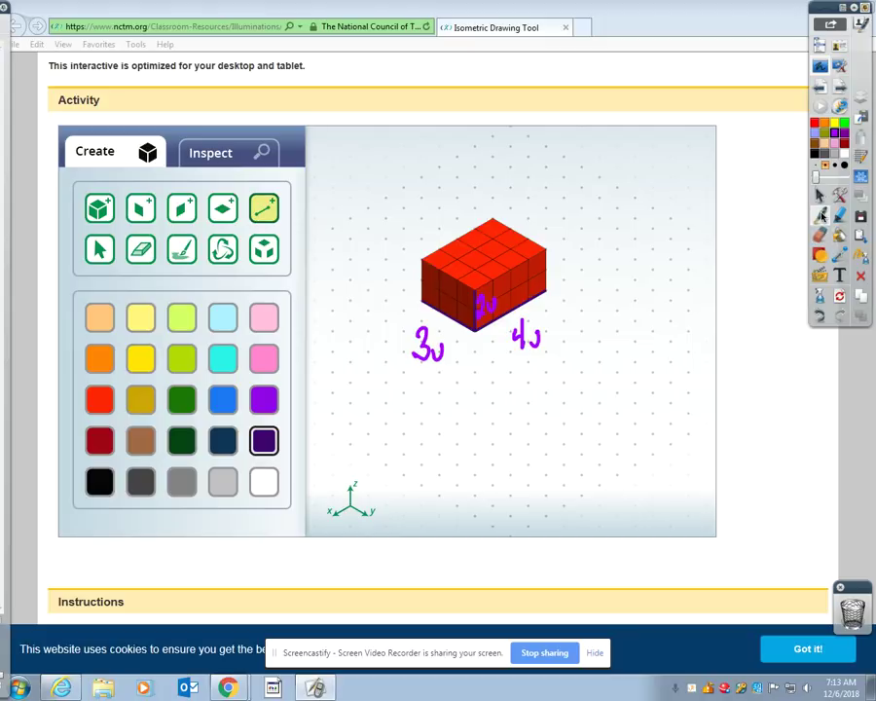
- Clear the 3u and 4u labels, then mark the top layer and write its count 12
left_click(820, 295)
left_click(817, 306)
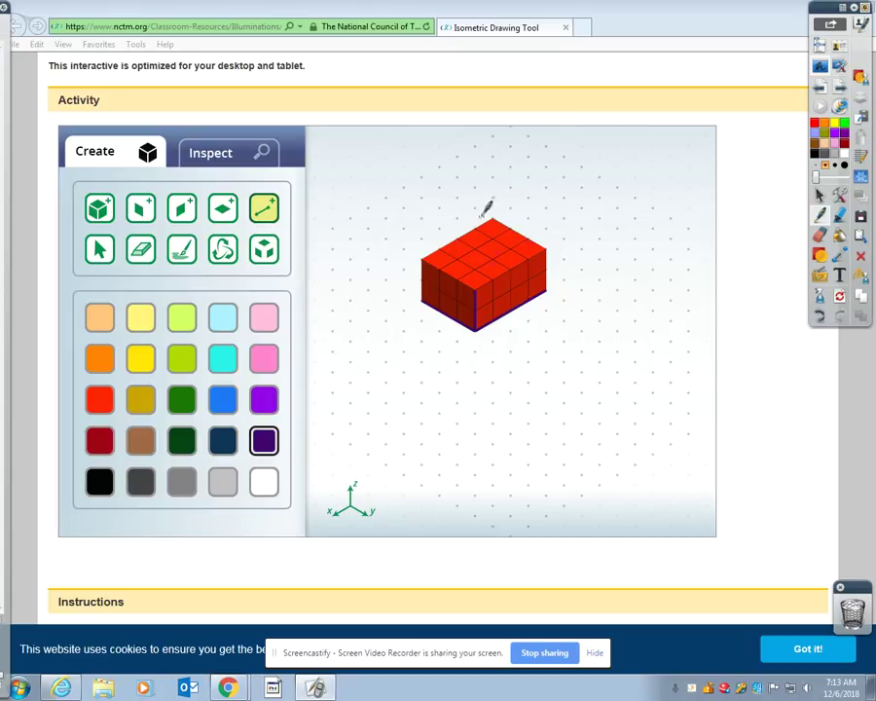
mouse_move(489, 205)
left_mouse_down()
mouse_move(419, 244)
mouse_move(416, 261)
mouse_move(423, 280)
mouse_move(488, 298)
mouse_move(555, 263)
mouse_move(478, 197)
left_mouse_up()
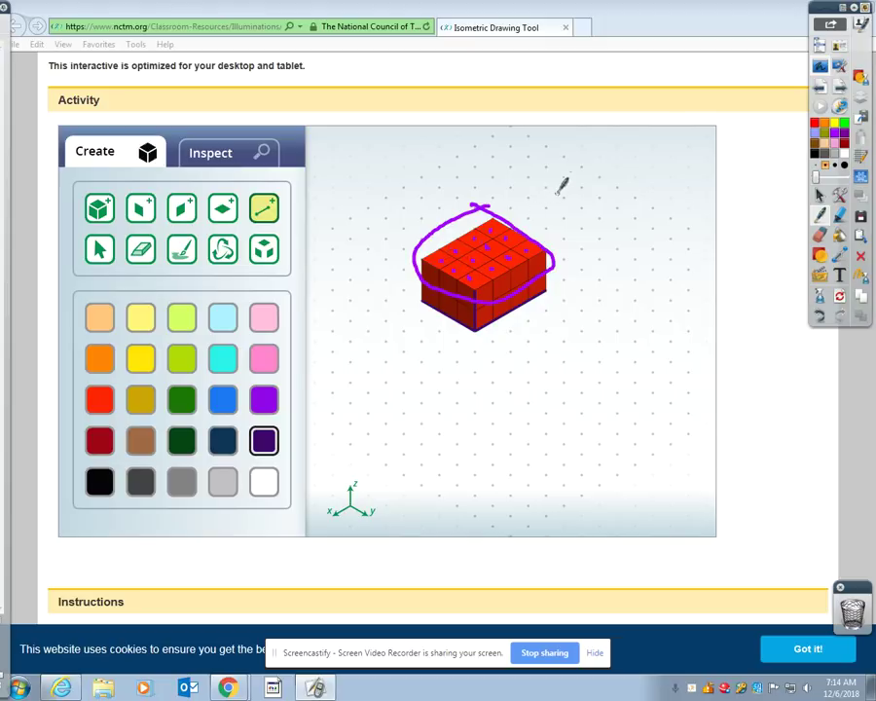
mouse_move(558, 188)
left_mouse_down()
mouse_move(556, 211)
mouse_move(584, 207)
left_mouse_up()
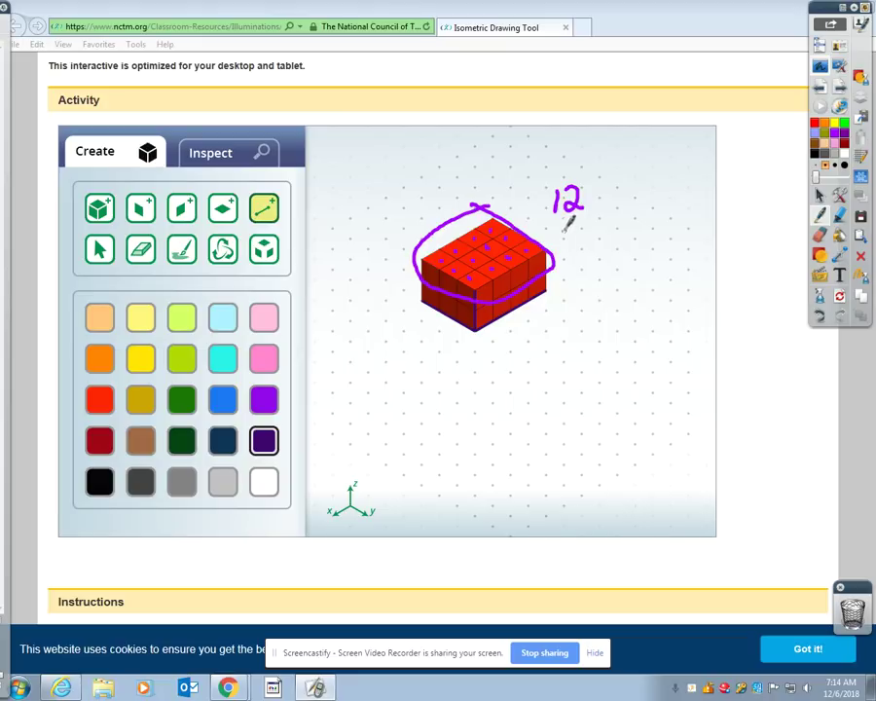
- Write × 2 = 24 cubic units beneath the 12
mouse_move(555, 228)
left_mouse_down()
mouse_move(564, 239)
mouse_move(554, 241)
mouse_move(581, 233)
mouse_move(601, 242)
mouse_move(569, 250)
left_mouse_up()
mouse_move(577, 256)
left_mouse_down()
mouse_move(612, 265)
mouse_move(609, 279)
mouse_move(634, 276)
mouse_move(640, 265)
left_mouse_up()
mouse_move(643, 261)
left_mouse_down()
mouse_move(646, 277)
mouse_move(704, 258)
mouse_move(740, 270)
mouse_move(748, 255)
left_mouse_up()
left_click(654, 251)
left_click_drag(757, 251, 750, 267)
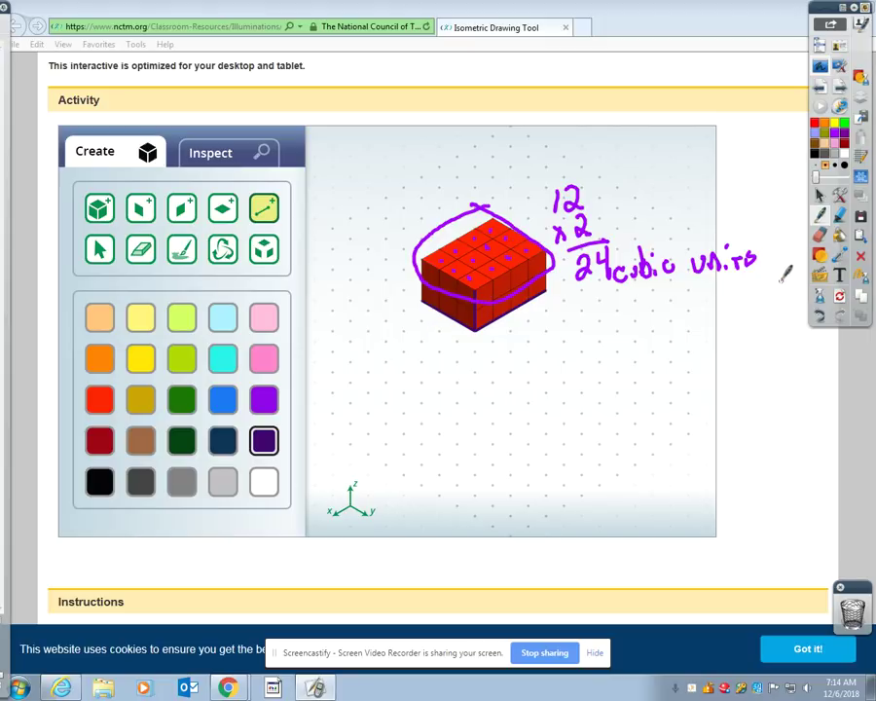
left_click(823, 294)
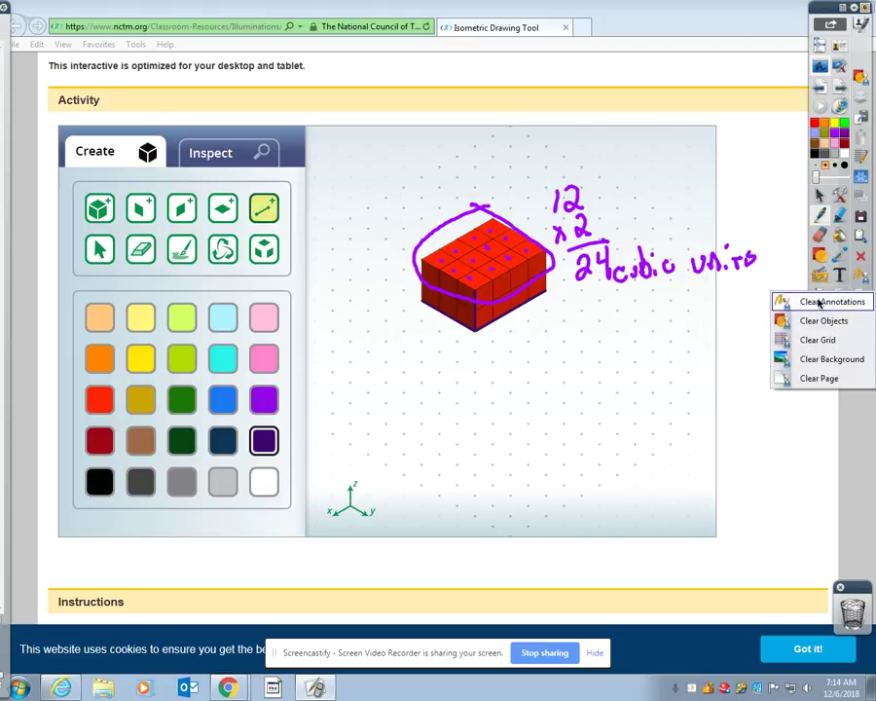
- Clear all the purple ink annotations off the prism and return to normal pointing
left_click(820, 303)
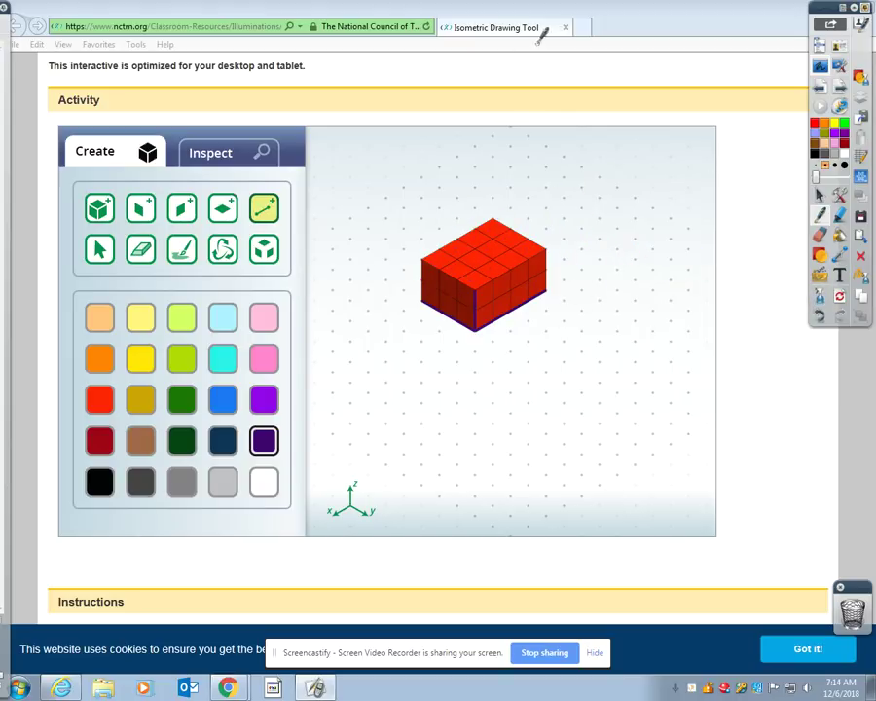
left_click(819, 196)
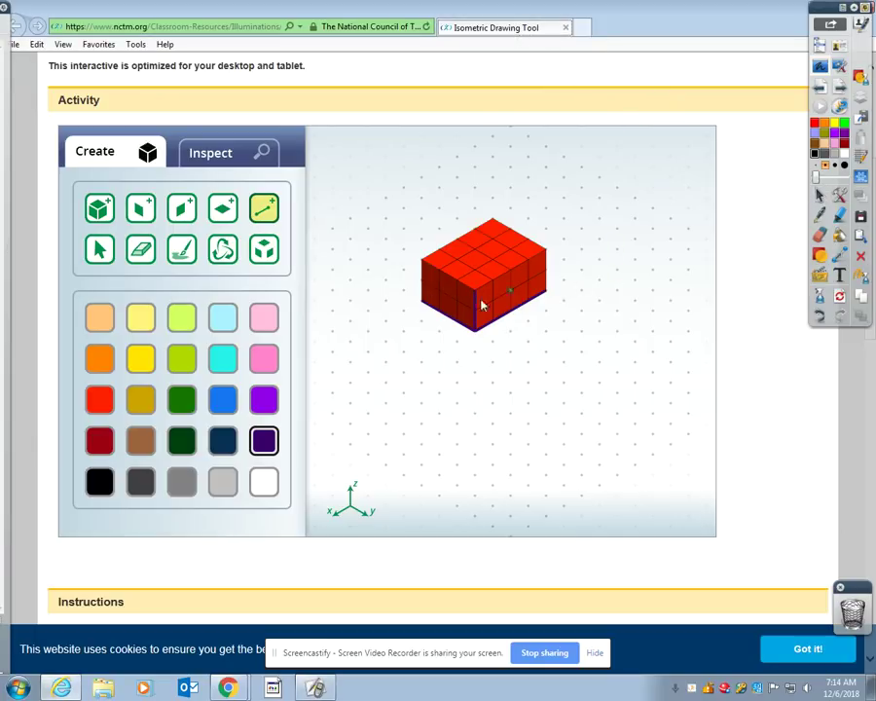
left_click(140, 247)
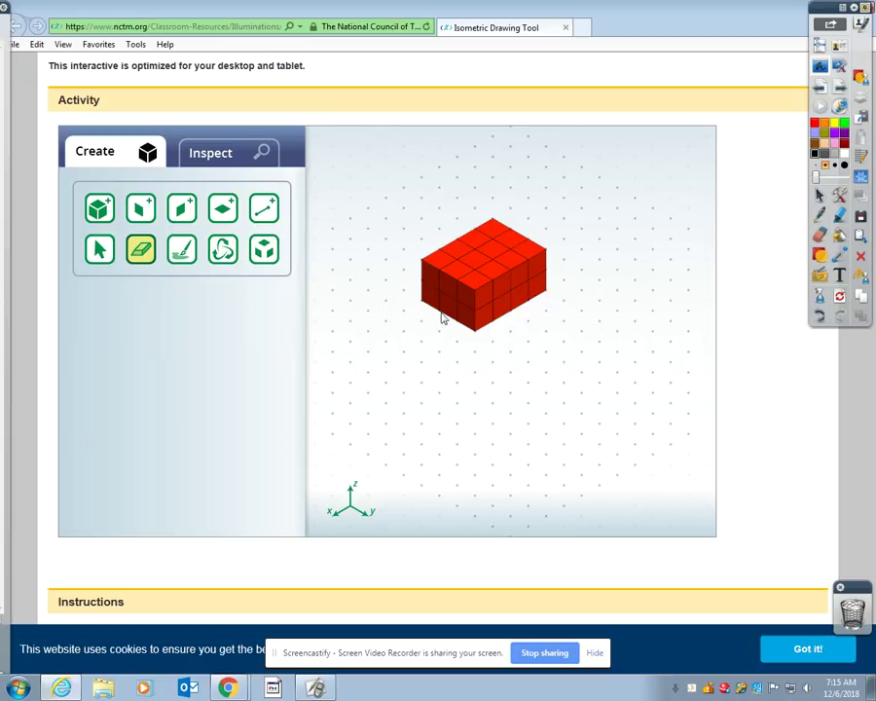
- Place a first layer of blue cubes on the back half of the red prism
left_click(98, 207)
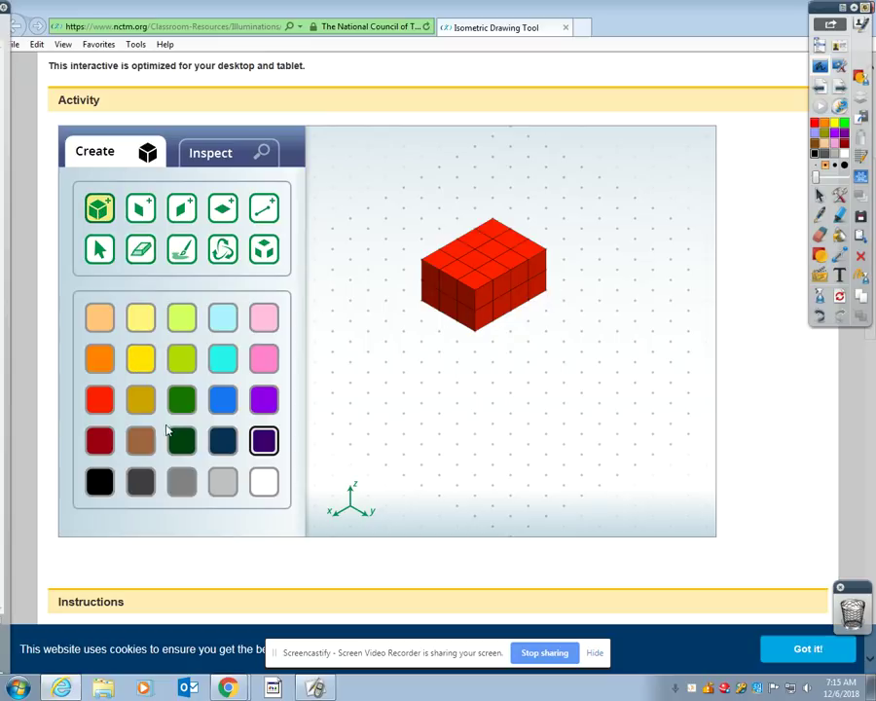
left_click(223, 399)
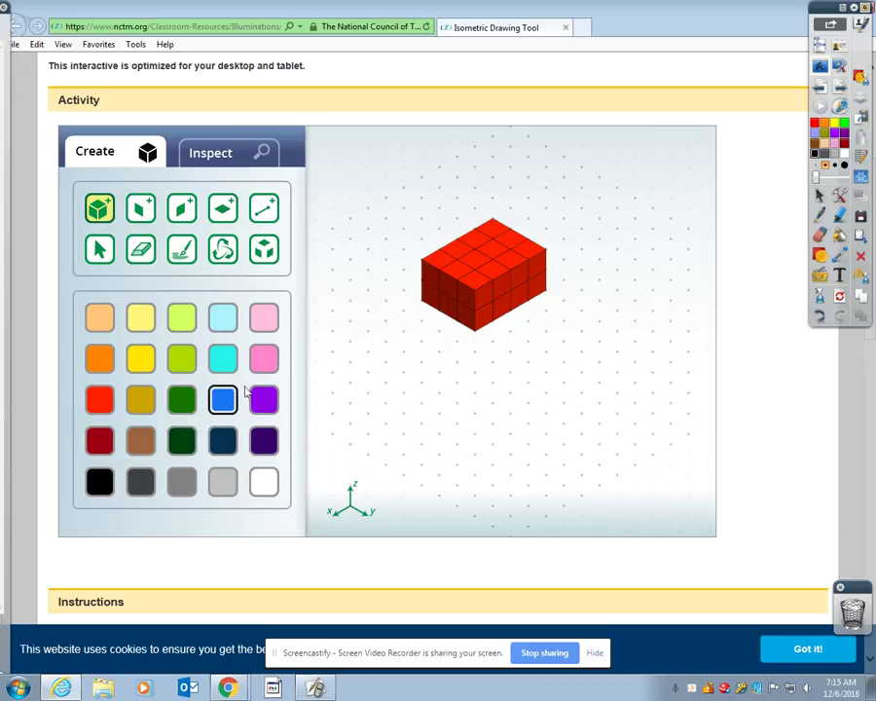
left_click(494, 224)
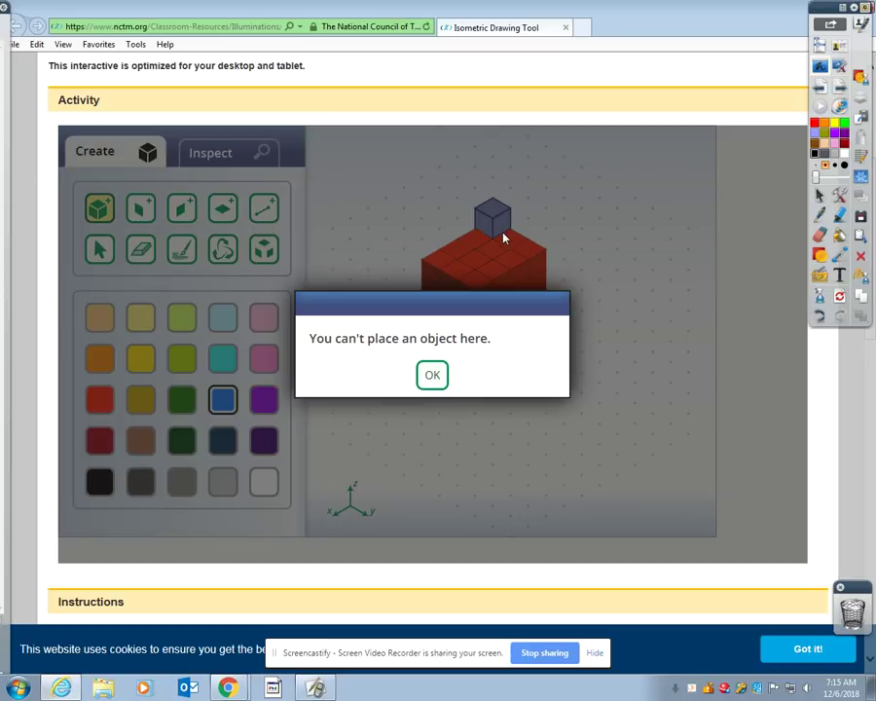
left_click(432, 374)
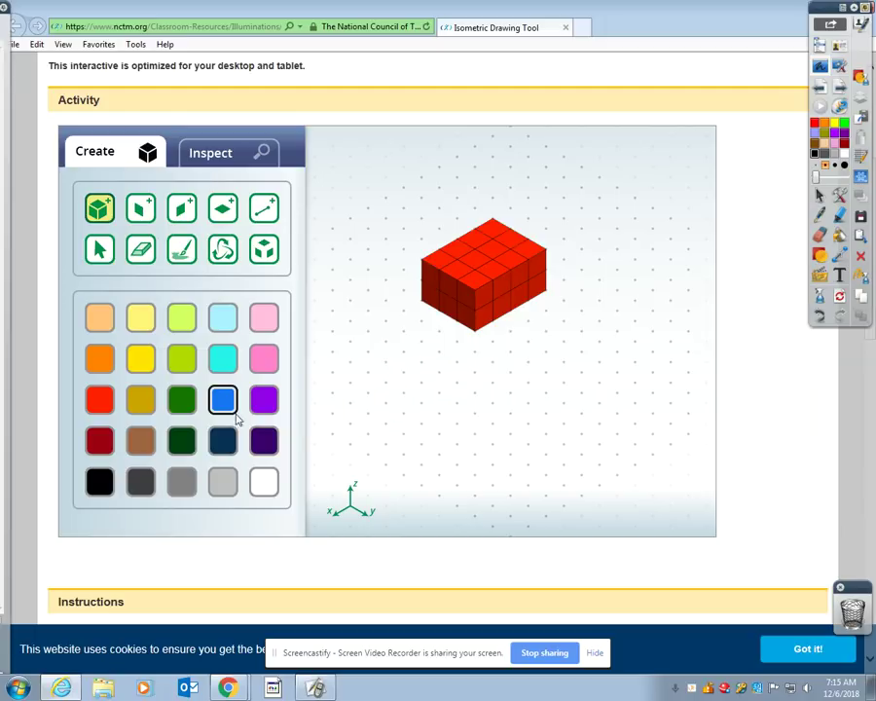
left_click(493, 238)
left_click(508, 234)
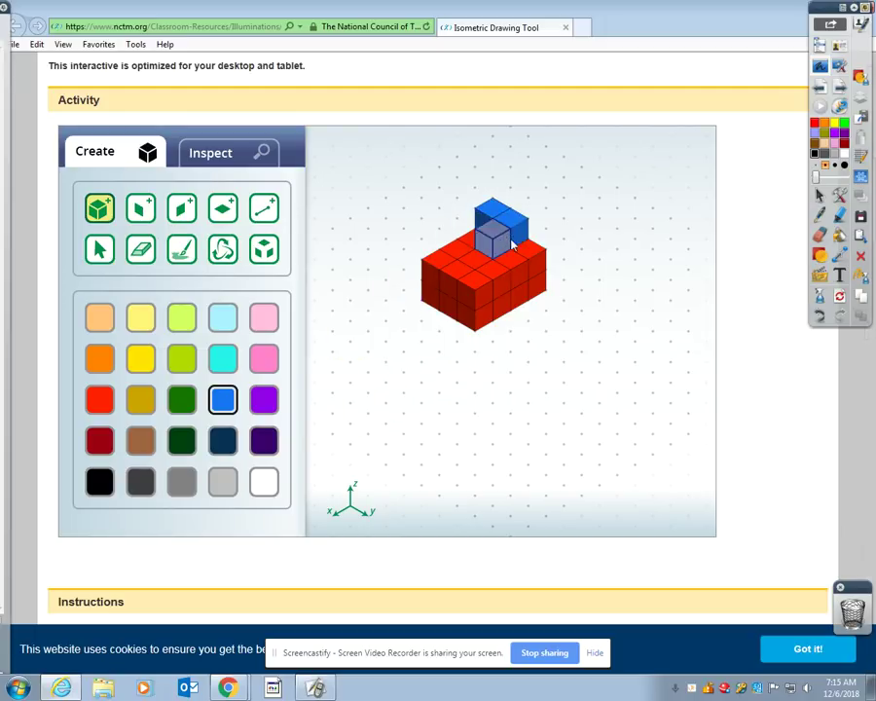
left_click(527, 241)
left_click(509, 258)
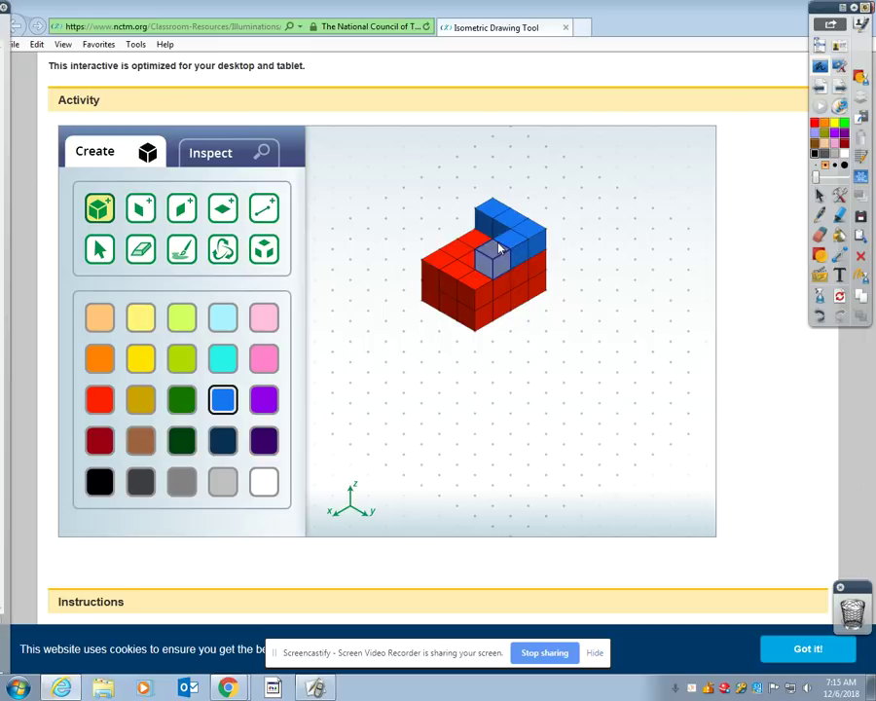
left_click(493, 242)
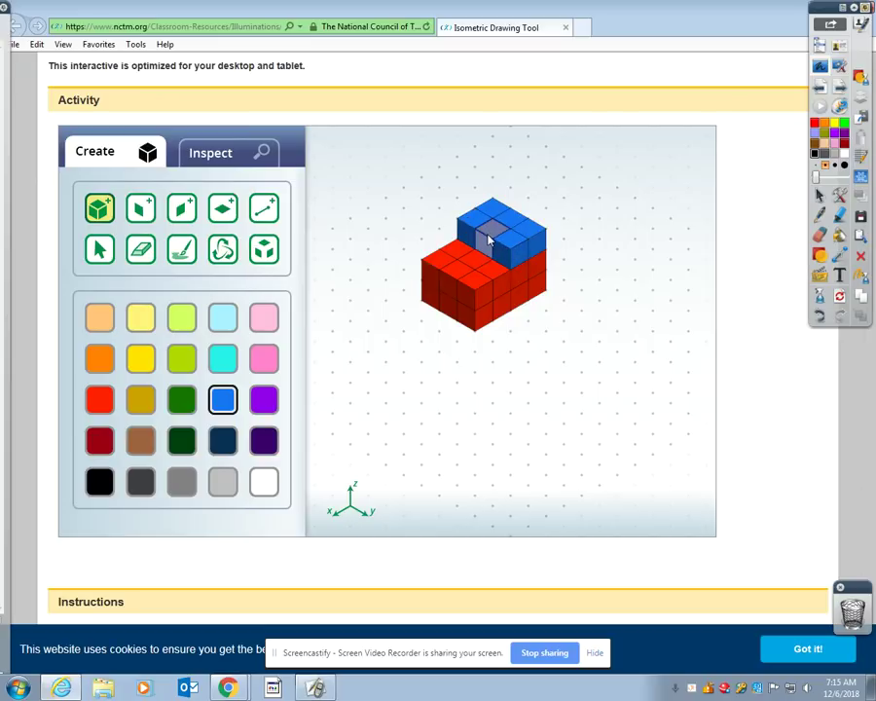
left_click(490, 240)
- Stack a second layer of blue cubes on top, dismissing the can't-place warnings
left_click(493, 213)
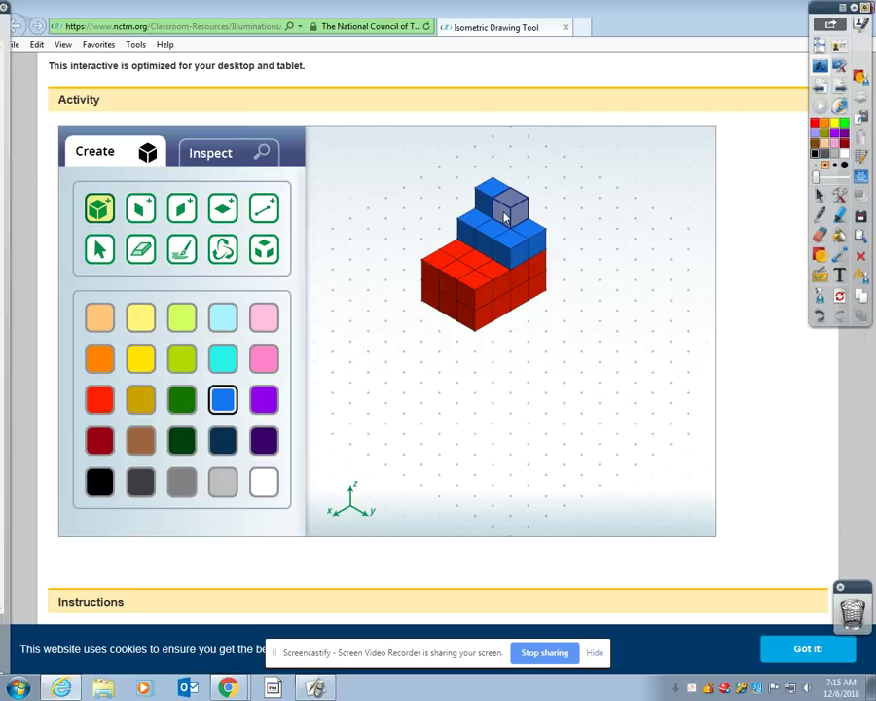
left_click(506, 218)
left_click(513, 230)
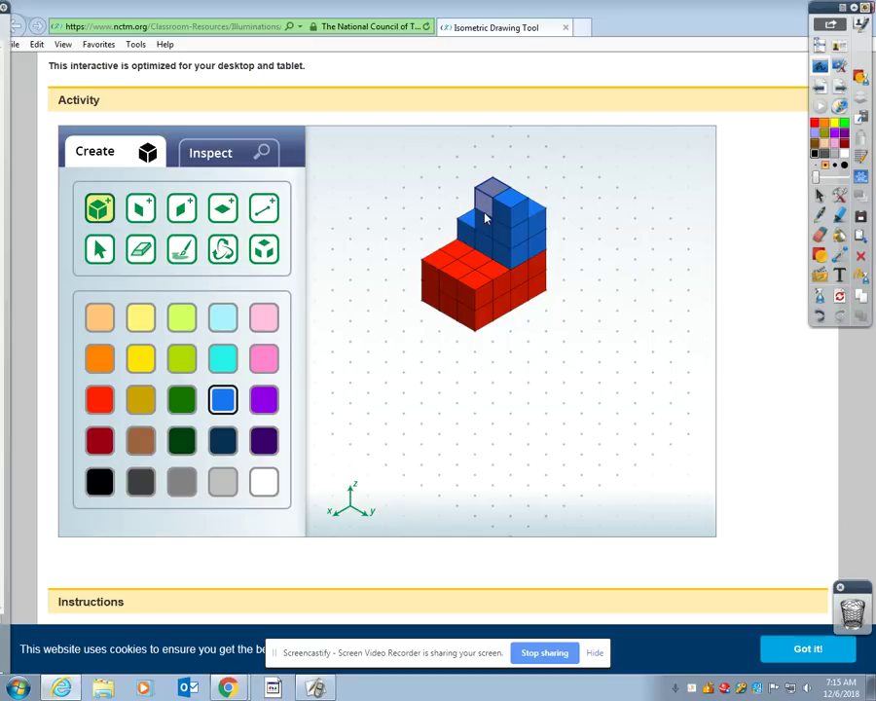
left_click(486, 218)
left_click(475, 214)
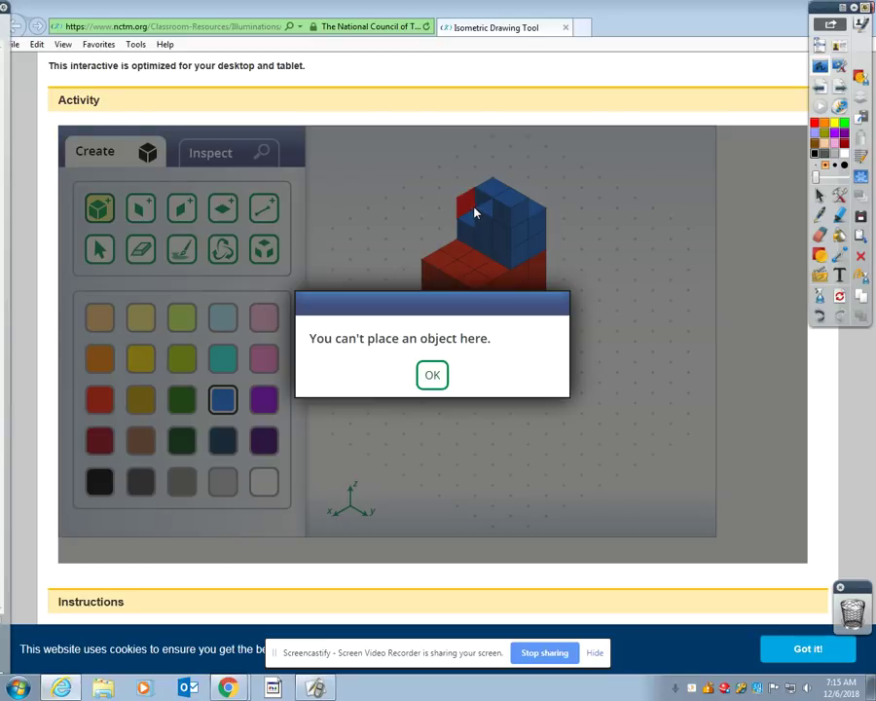
left_click(431, 371)
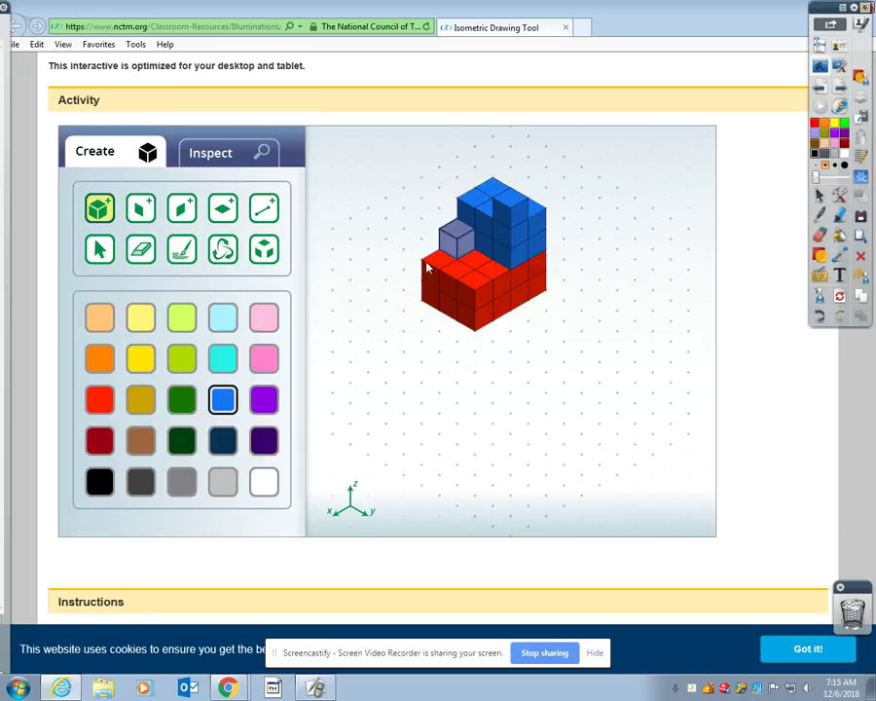
left_click(151, 249)
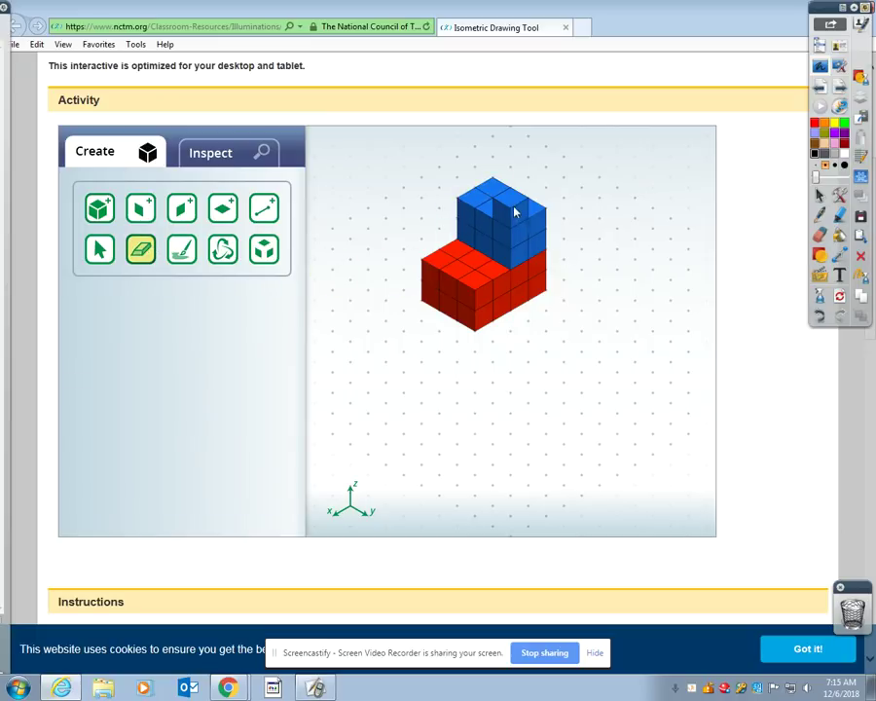
- Rotate the red-and-blue solid about the x-axis and write '24 cu units' beside it in purple
left_click(819, 217)
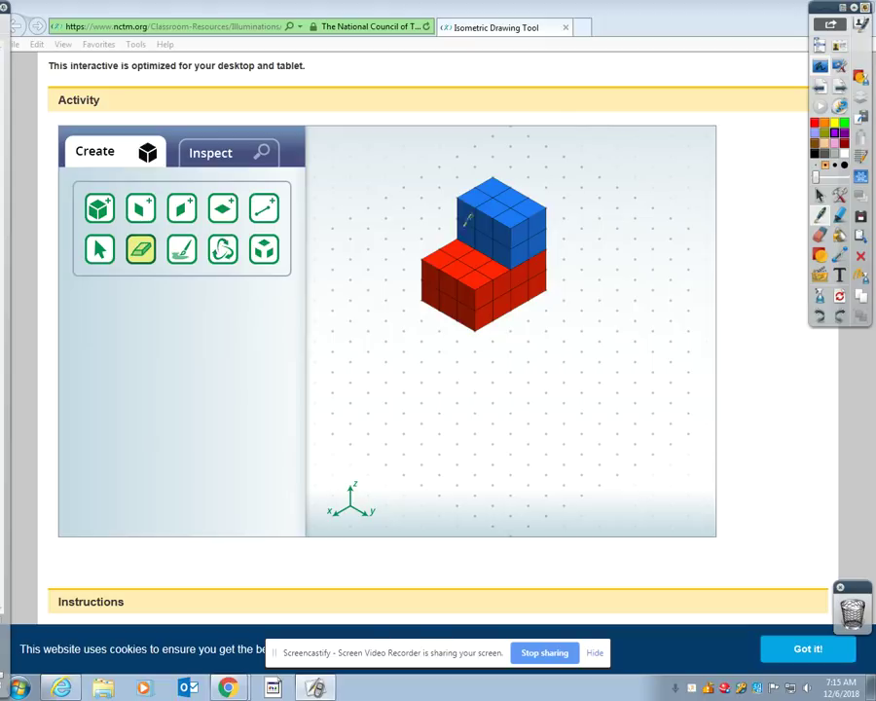
left_click(820, 196)
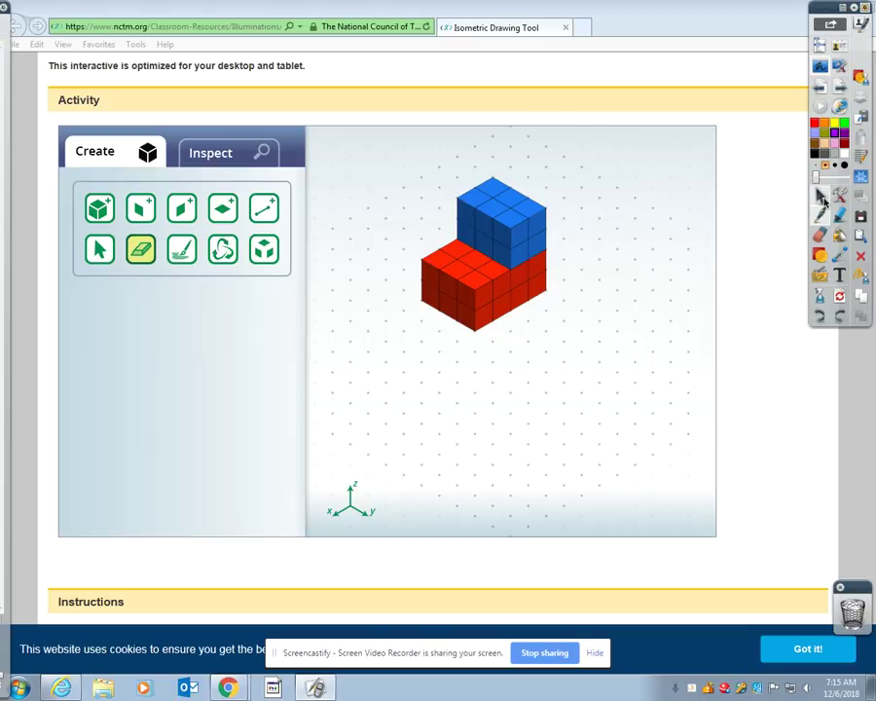
left_click(223, 250)
left_click(269, 336)
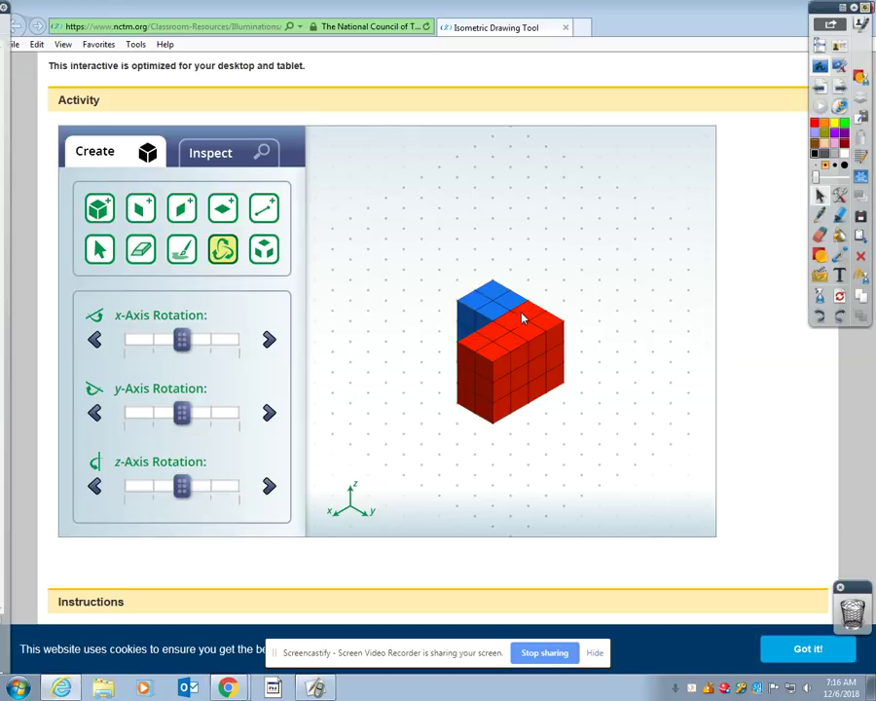
left_click(820, 215)
mouse_move(610, 286)
left_mouse_down()
mouse_move(626, 288)
mouse_move(639, 268)
mouse_move(666, 295)
mouse_move(727, 274)
mouse_move(745, 275)
mouse_move(742, 292)
left_mouse_up()
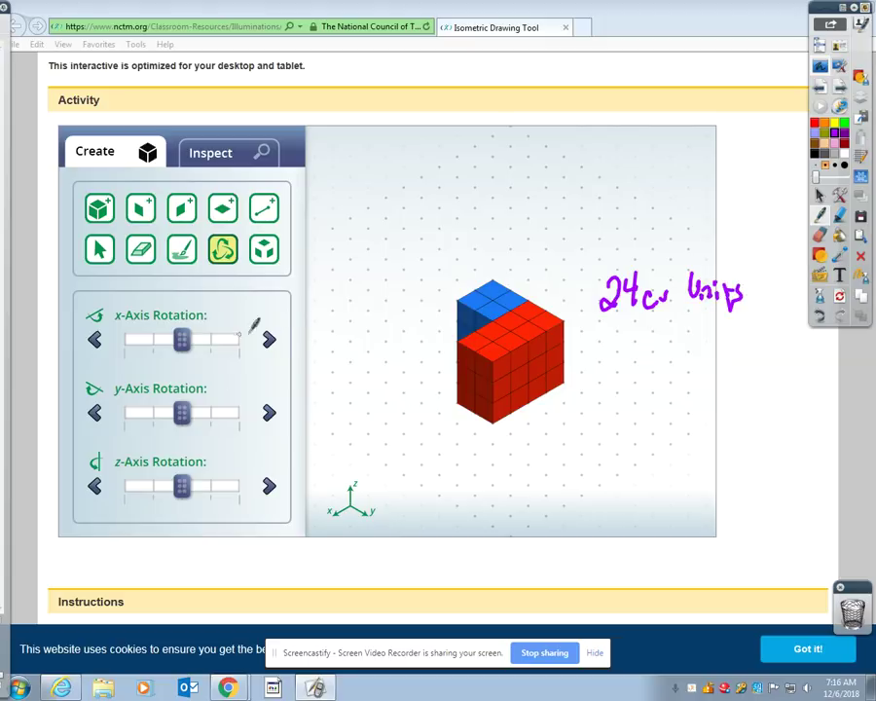
- Rotate the figure about the x-axis until the red and blue blocks sit side by side
left_click(821, 197)
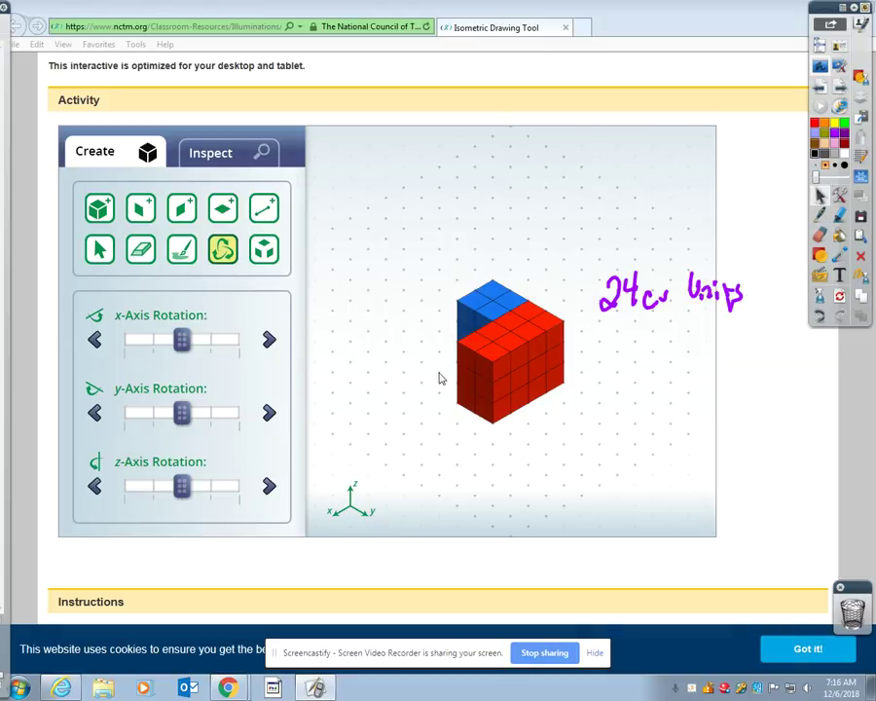
left_click(269, 339)
left_click(270, 339)
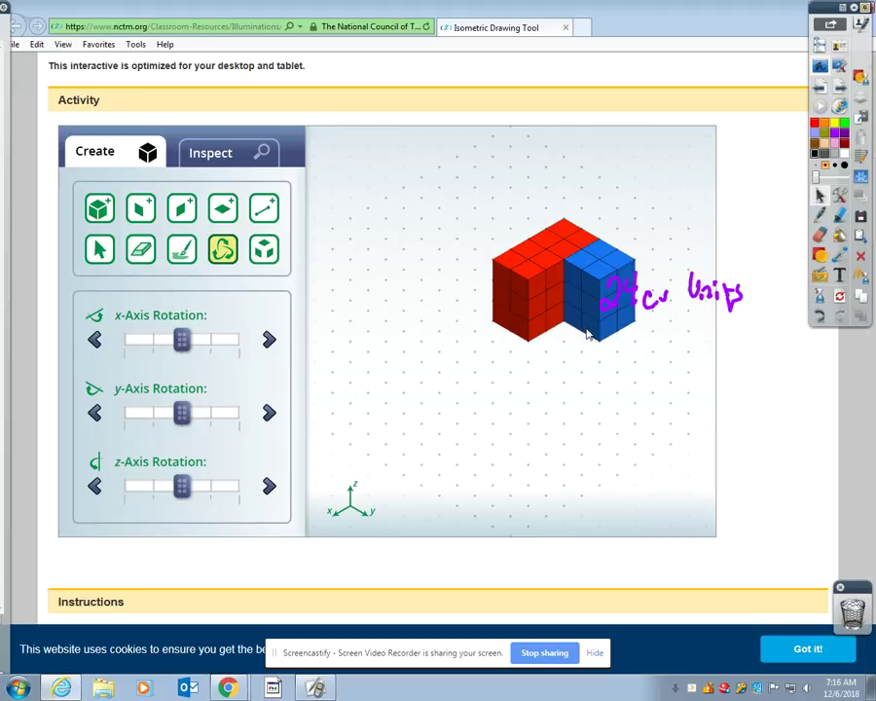
- Label the edges 2, 2 and a green 3, then write 24 above 12 at left
left_click(820, 215)
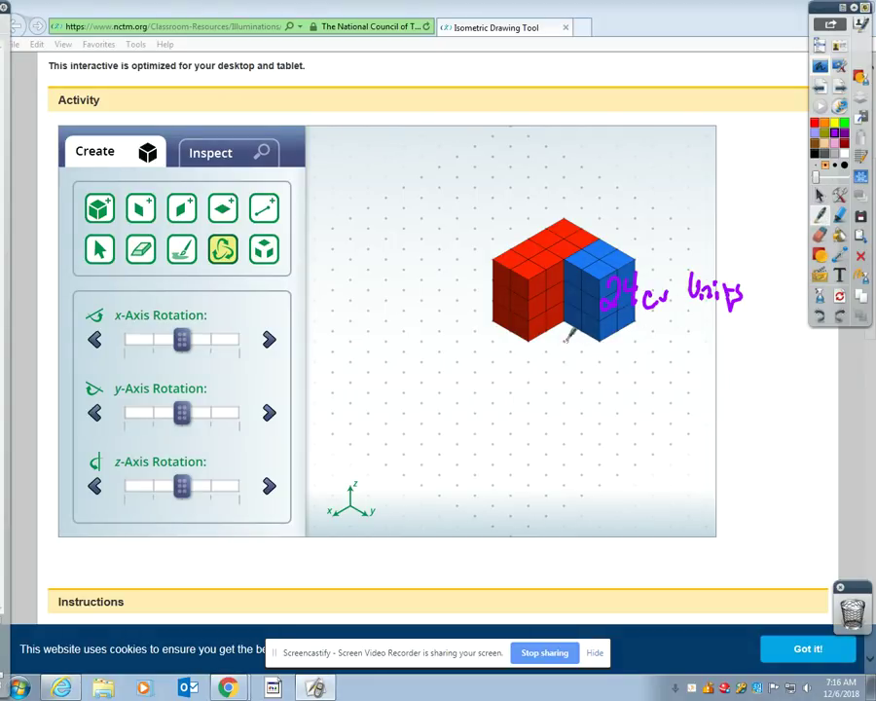
mouse_move(566, 333)
left_mouse_down()
mouse_move(582, 355)
mouse_move(629, 352)
left_mouse_up()
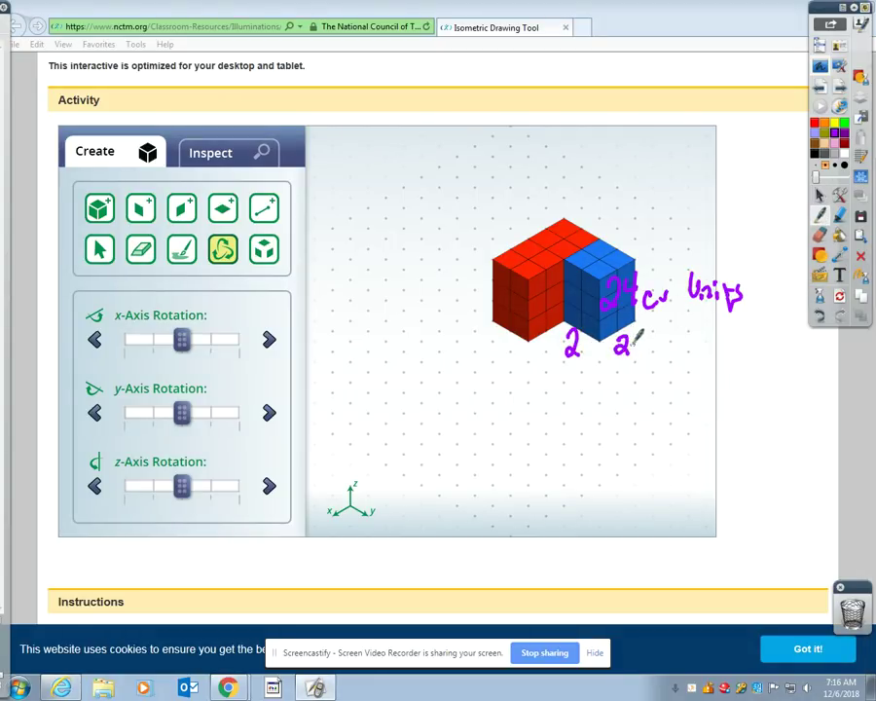
left_click(845, 123)
left_click_drag(551, 271, 547, 297)
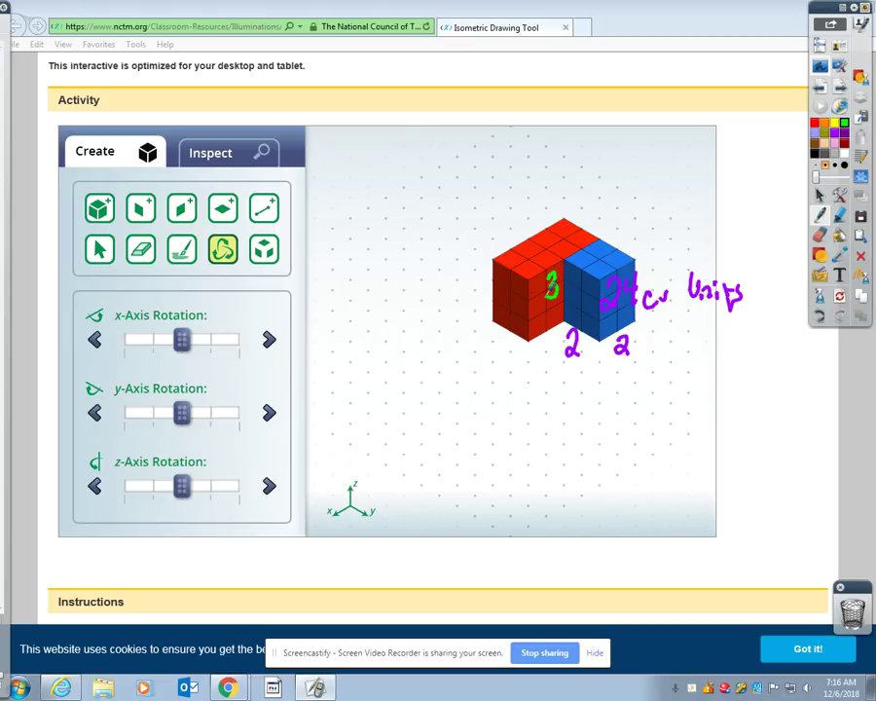
left_click(599, 248)
mouse_move(345, 236)
left_mouse_down()
mouse_move(342, 268)
mouse_move(371, 255)
left_mouse_up()
left_click_drag(368, 232, 366, 273)
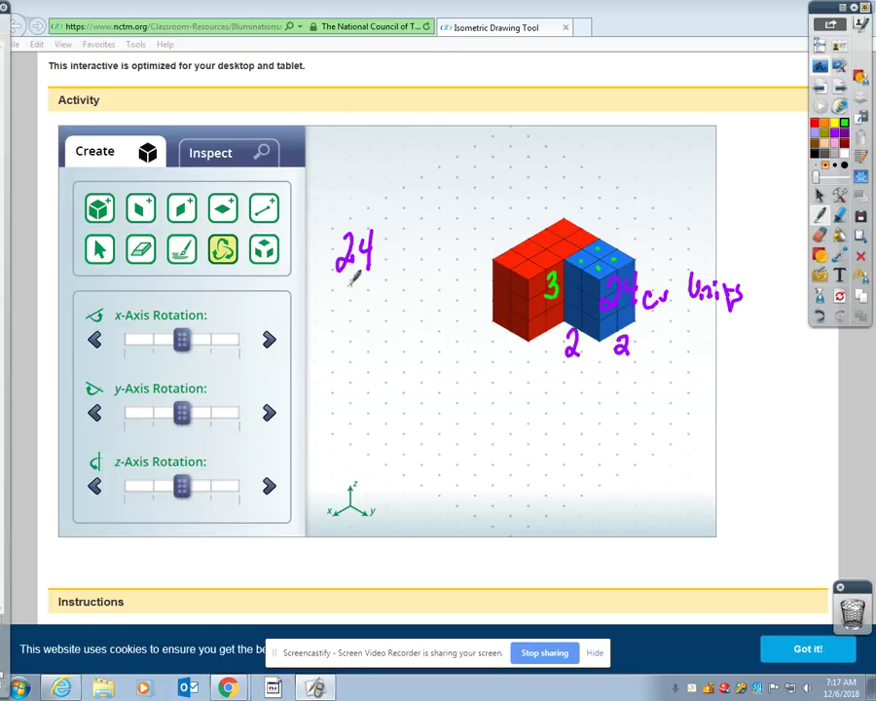
mouse_move(345, 288)
left_mouse_down()
mouse_move(344, 312)
mouse_move(398, 315)
left_mouse_up()
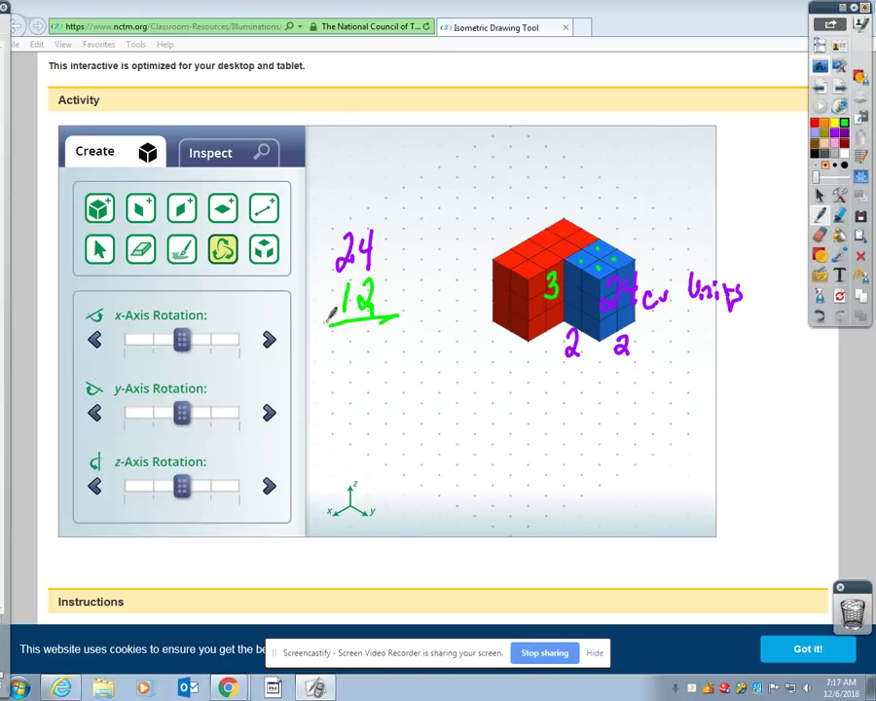
- Write +12 under 24 in green ink, underline it, and give the total 36 cubic units
mouse_move(316, 302)
left_mouse_down()
mouse_move(332, 302)
mouse_move(324, 292)
left_mouse_up()
left_click_drag(382, 338, 367, 353)
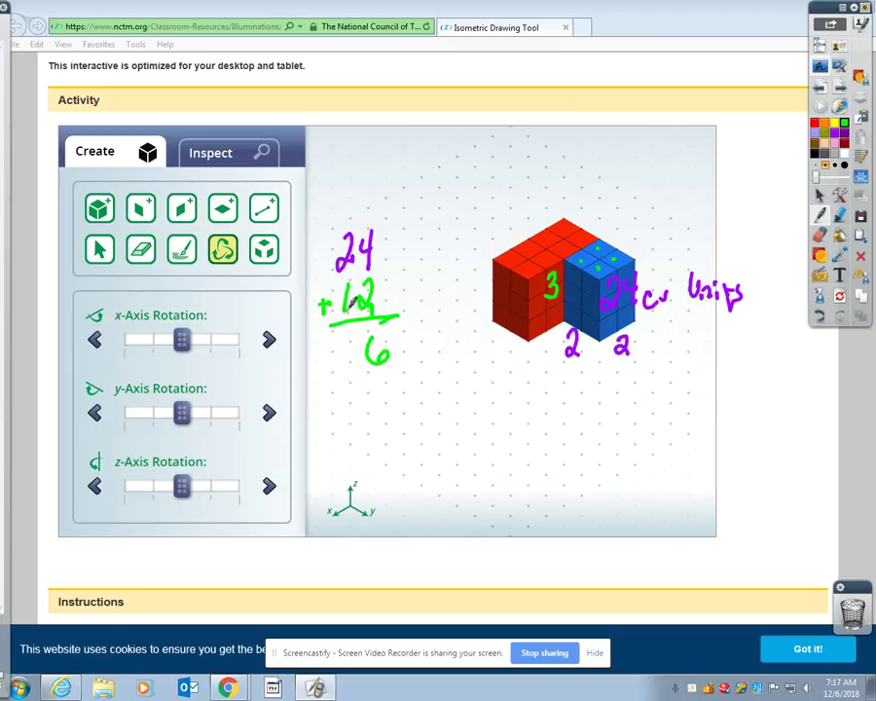
mouse_move(346, 336)
left_mouse_down()
mouse_move(347, 369)
mouse_move(400, 353)
mouse_move(404, 366)
mouse_move(425, 347)
mouse_move(433, 357)
mouse_move(436, 339)
mouse_move(456, 356)
mouse_move(414, 377)
mouse_move(426, 368)
mouse_move(434, 384)
mouse_move(450, 365)
mouse_move(473, 388)
left_mouse_up()
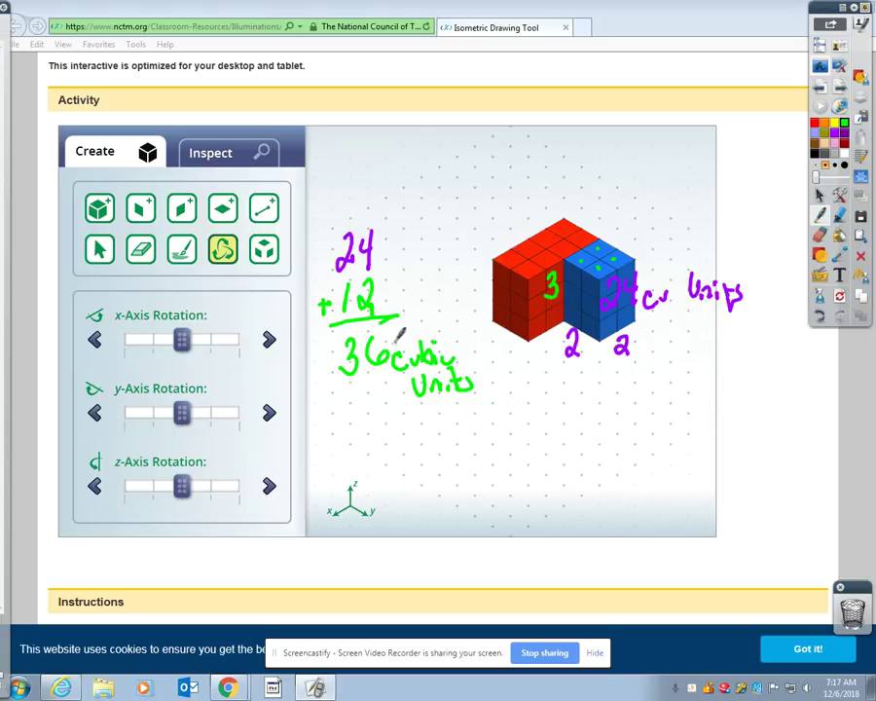
left_click(821, 299)
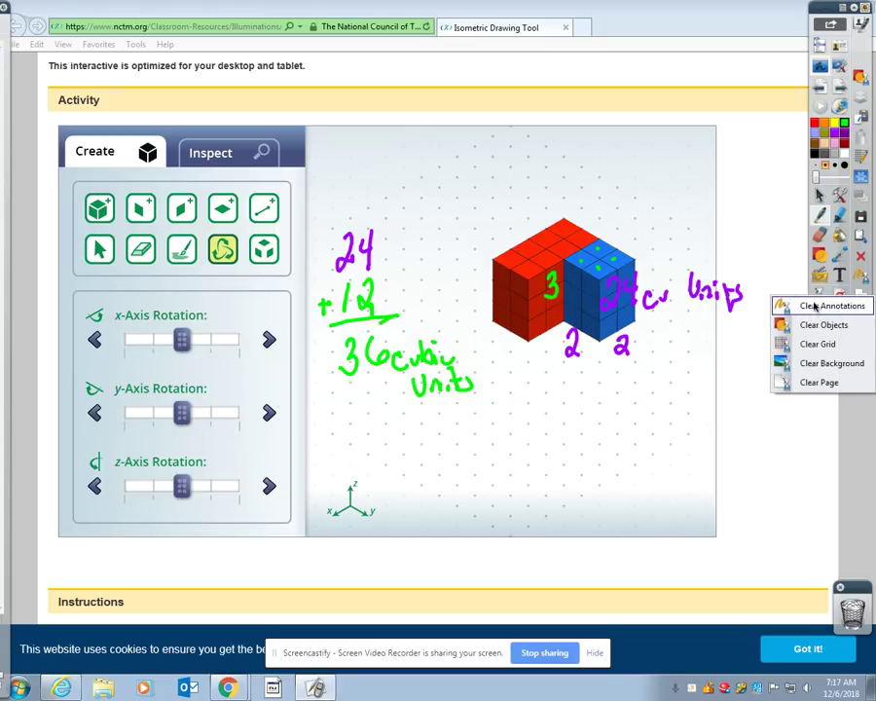
- Clear all annotations, leaving only the red-and-blue cube solid on the dot grid
left_click(816, 306)
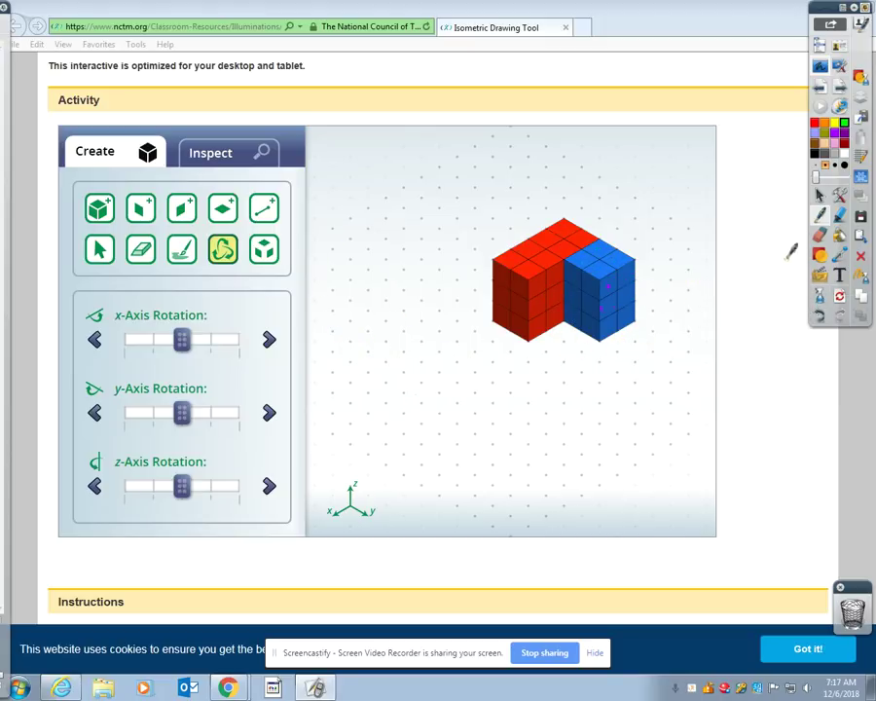